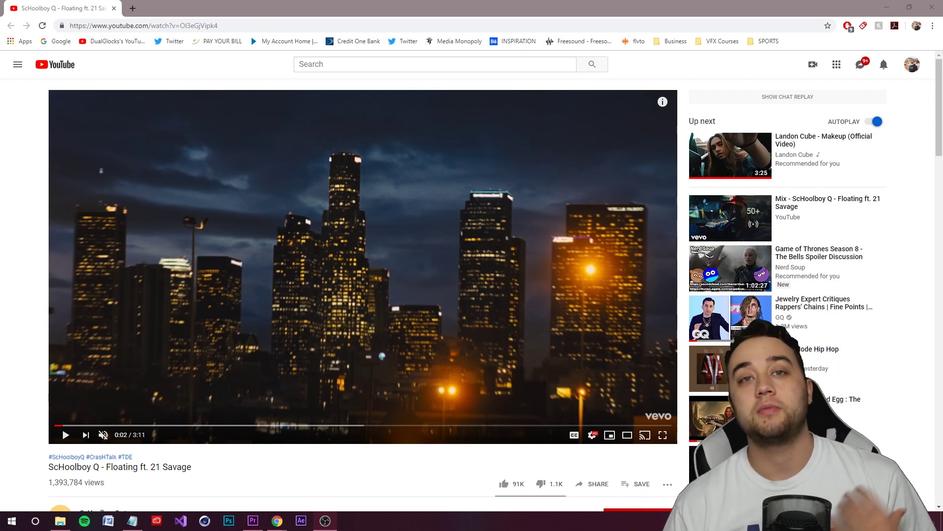
# Step: Start playing the Floating ft. 21 Savage music video
pyautogui.scroll(-8, 138, 304)
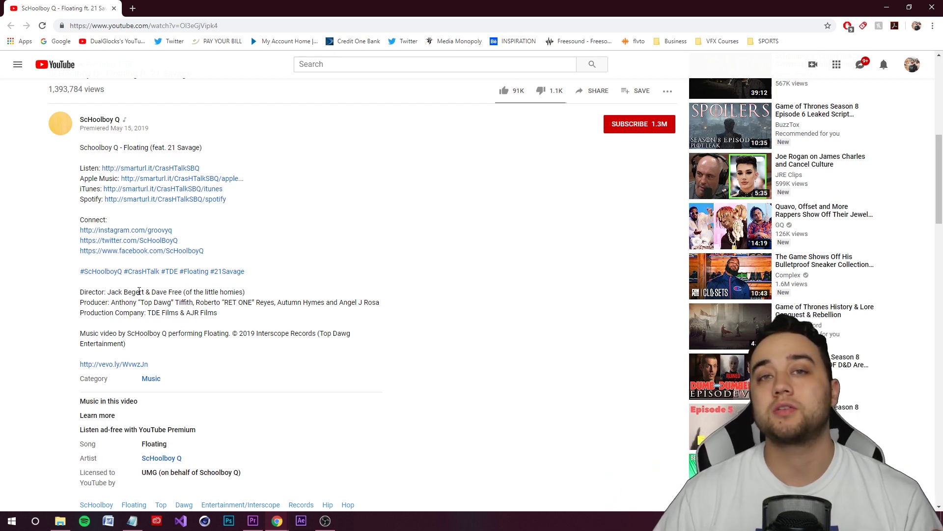
pyautogui.scroll(8, 311, 396)
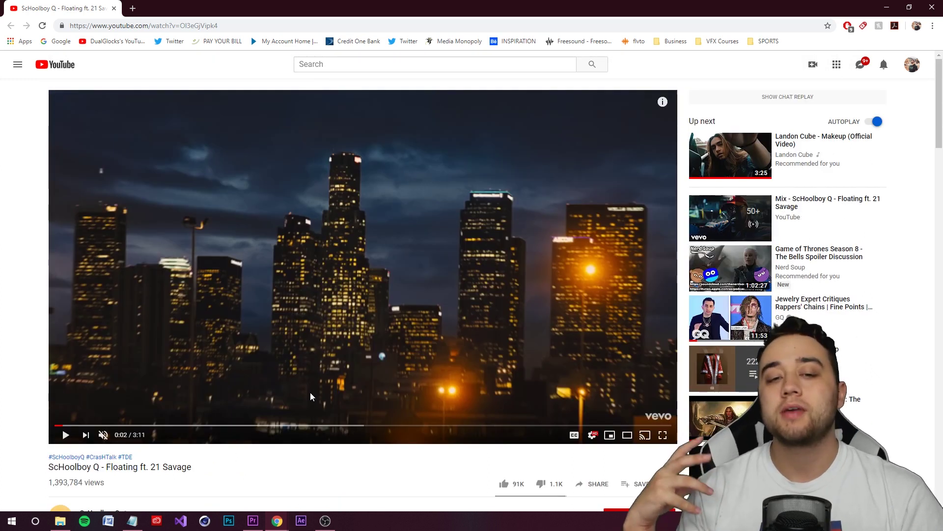
pyautogui.click(260, 276)
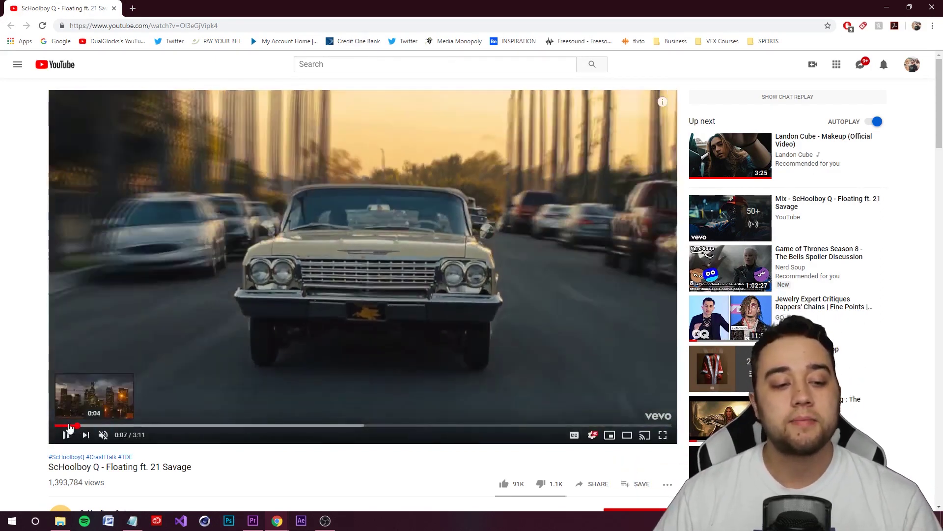
# Step: Seek to 0:04, then to the lowrider shot at 0:15, and go full screen
pyautogui.click(69, 425)
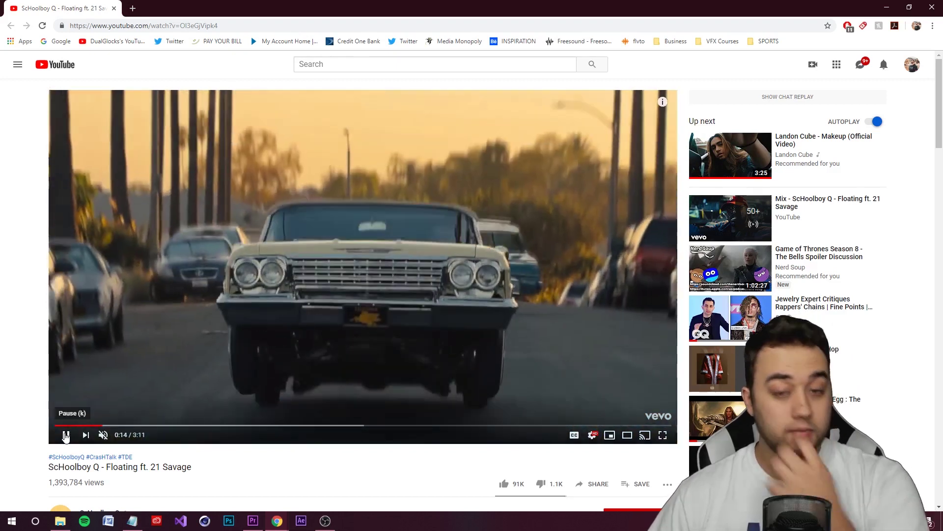
pyautogui.click(65, 435)
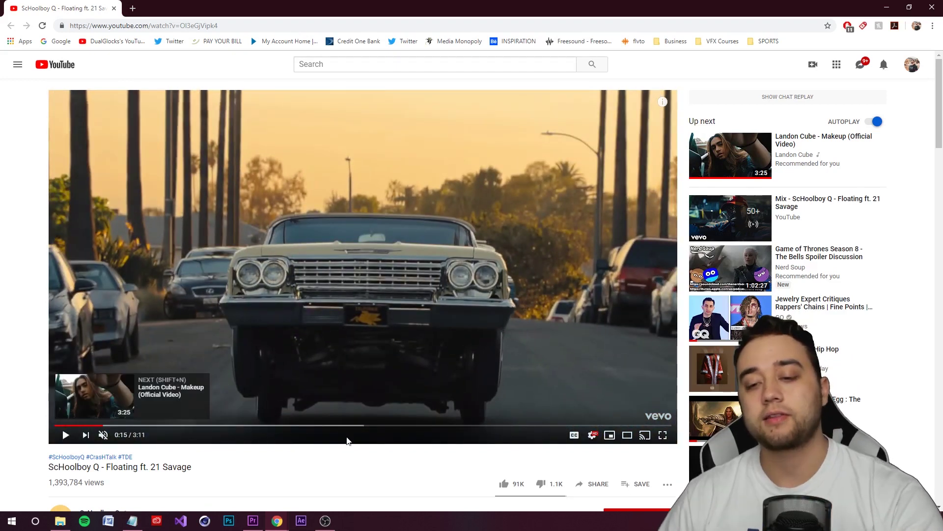
pyautogui.click(663, 435)
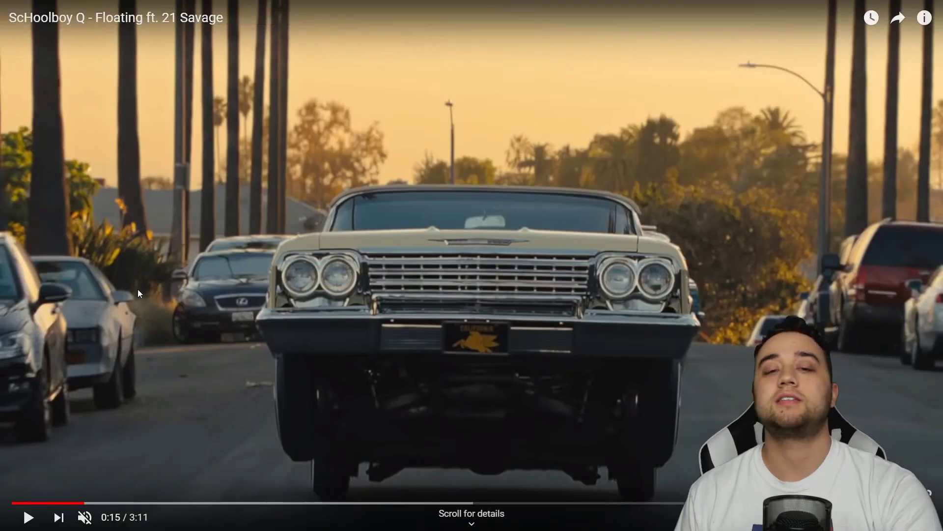
# Step: Step back a frame, resume, and review the party scene around 0:39–0:41
pyautogui.press(',')
pyautogui.press(',')
pyautogui.press(',')
pyautogui.press(',')
pyautogui.press(',')
pyautogui.press(',')
pyautogui.press(',')
pyautogui.press(',')
pyautogui.press(',')
pyautogui.press(',')
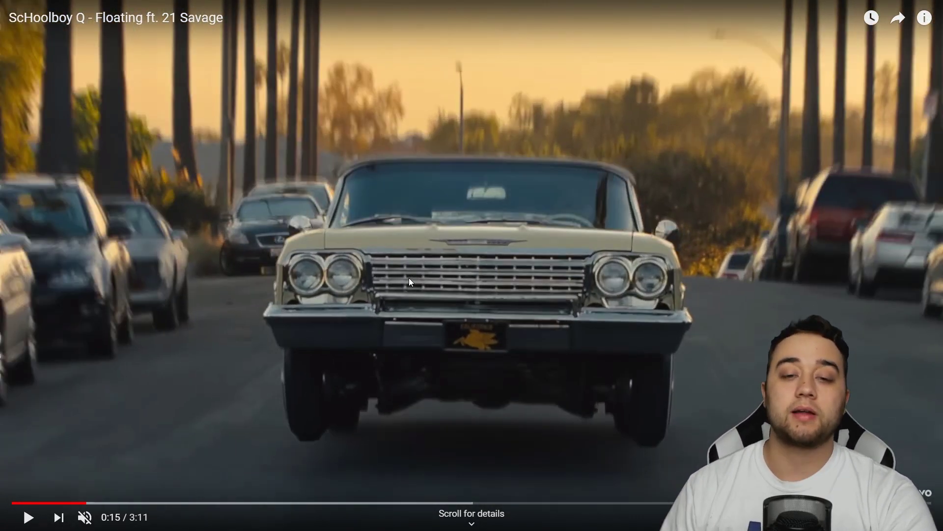
pyautogui.click(437, 296)
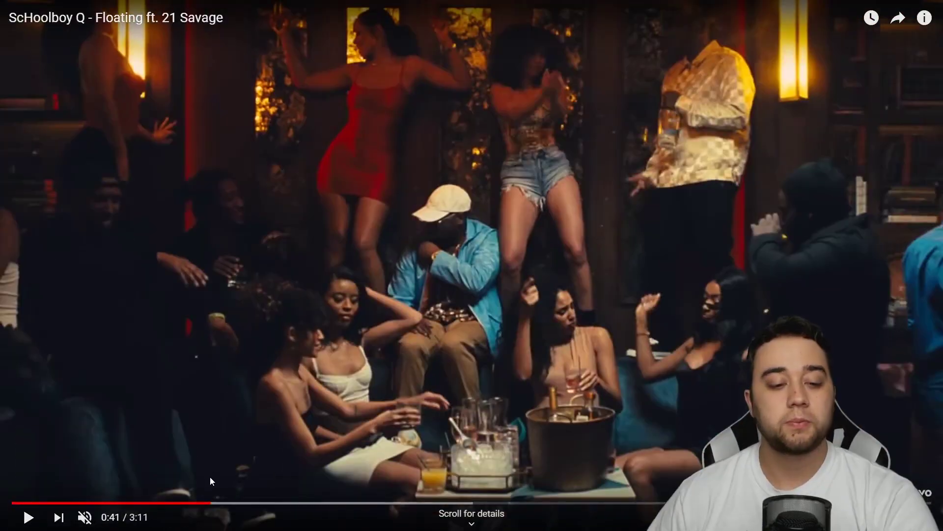
pyautogui.click(201, 503)
pyautogui.click(27, 521)
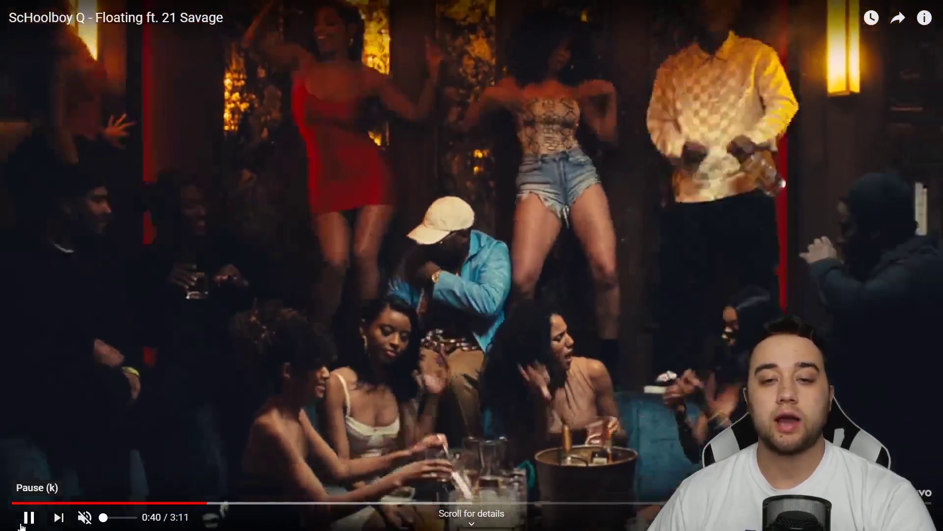
pyautogui.click(26, 521)
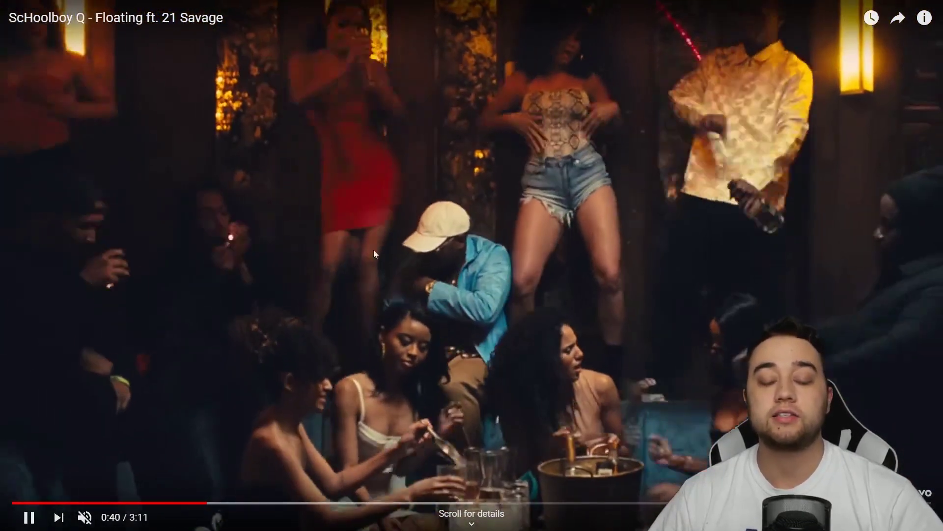
pyautogui.click(457, 377)
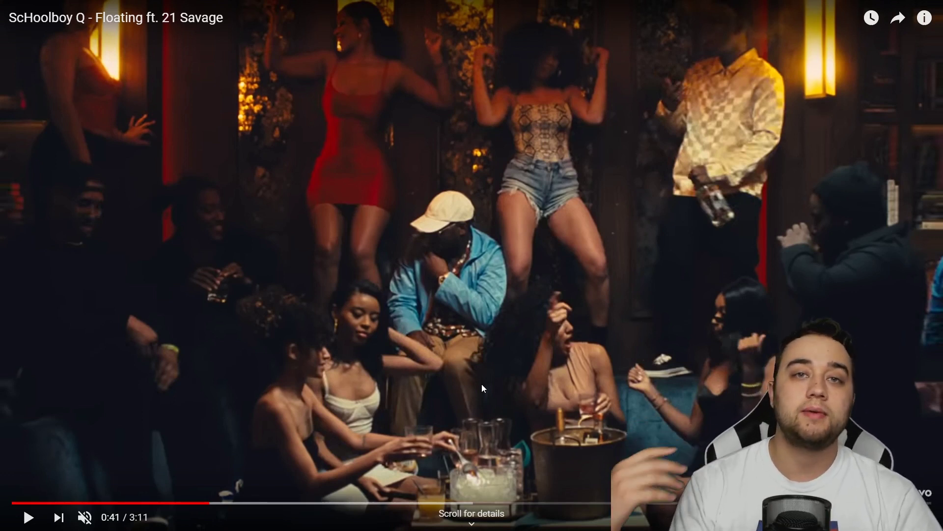
pyautogui.click(541, 291)
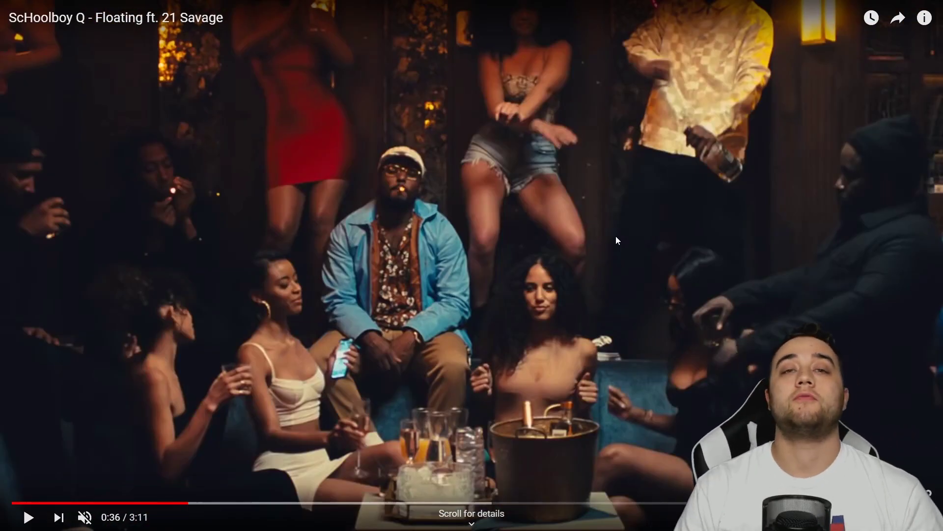
# Step: Replay the party scene from 0:36, pause near 0:50, then resume playback
pyautogui.click(610, 236)
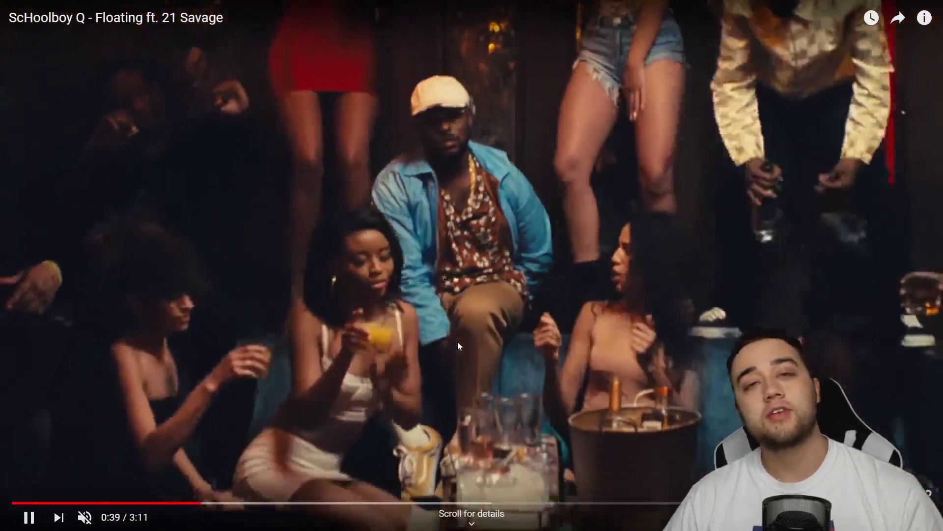
pyautogui.click(458, 341)
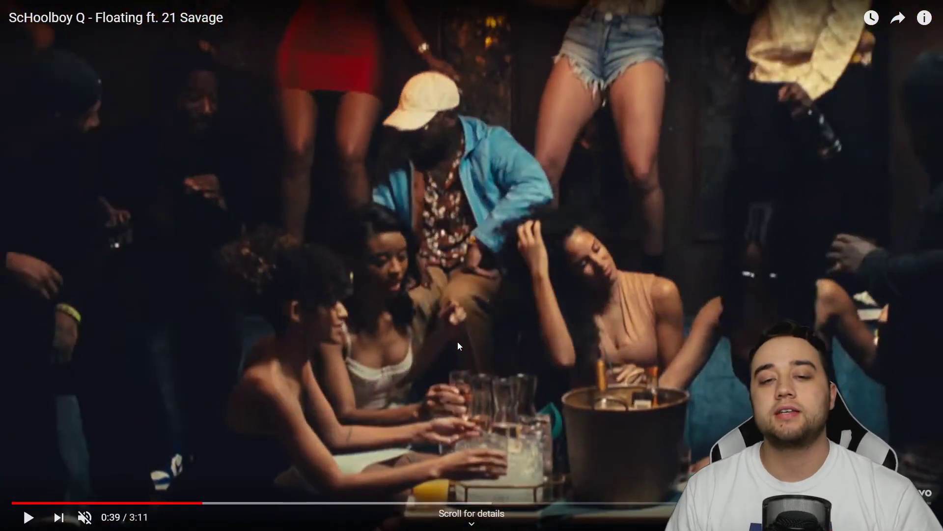
pyautogui.click(322, 366)
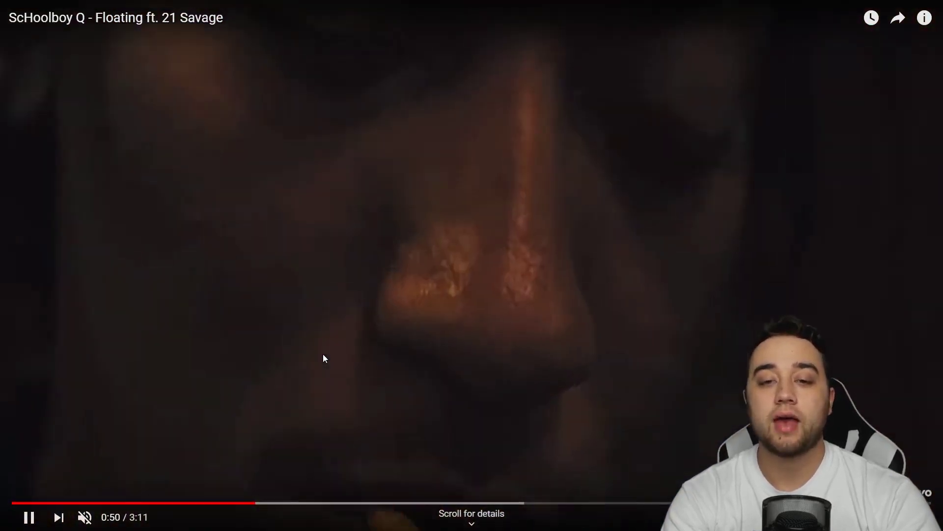
pyautogui.click(323, 355)
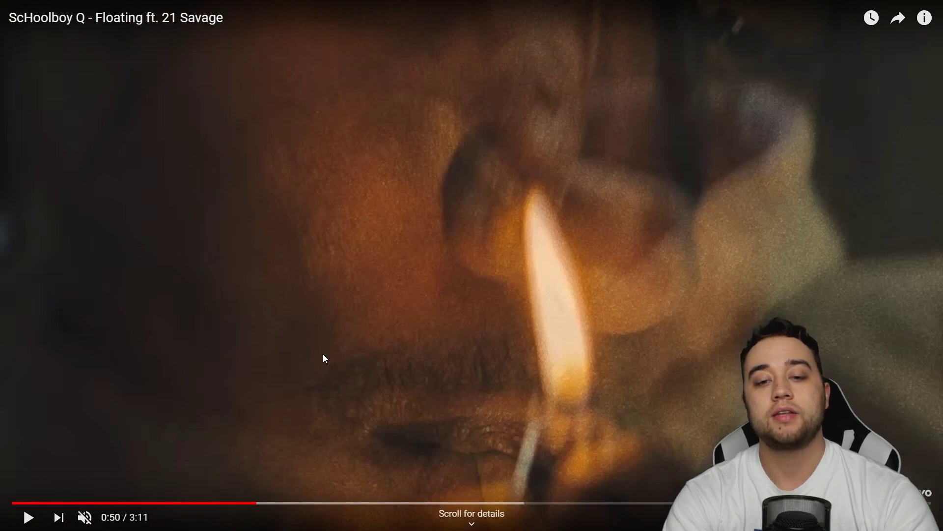
pyautogui.click(324, 354)
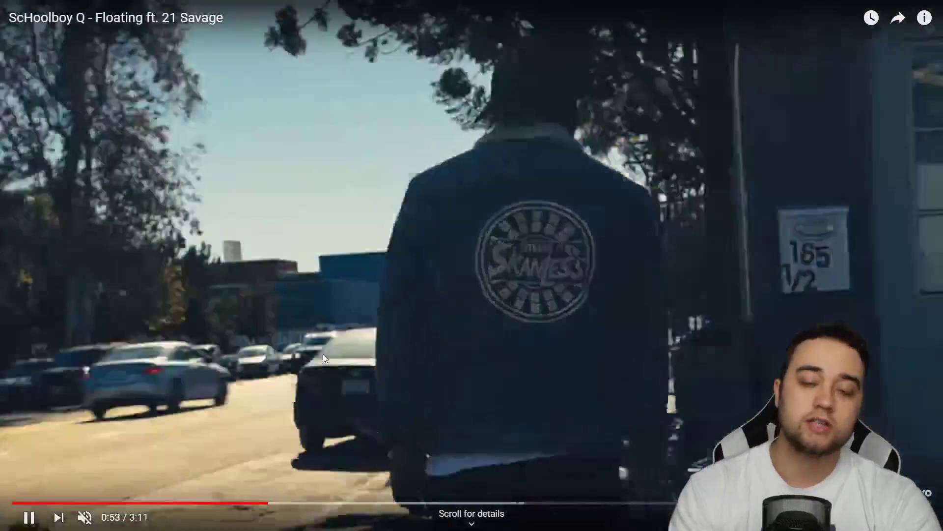
# Step: Pause around 0:53–0:57, skip ahead, and stop on the lit window shot at 1:16
pyautogui.click(323, 357)
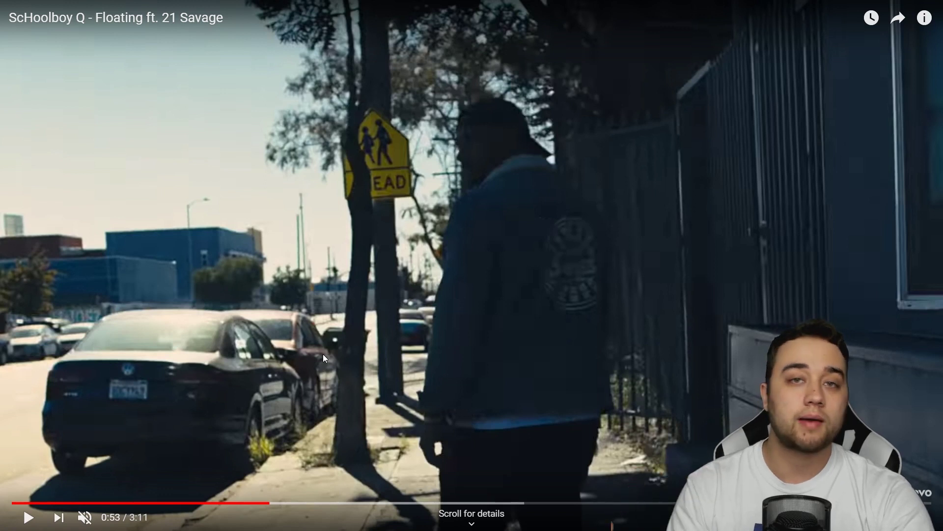
pyautogui.click(323, 354)
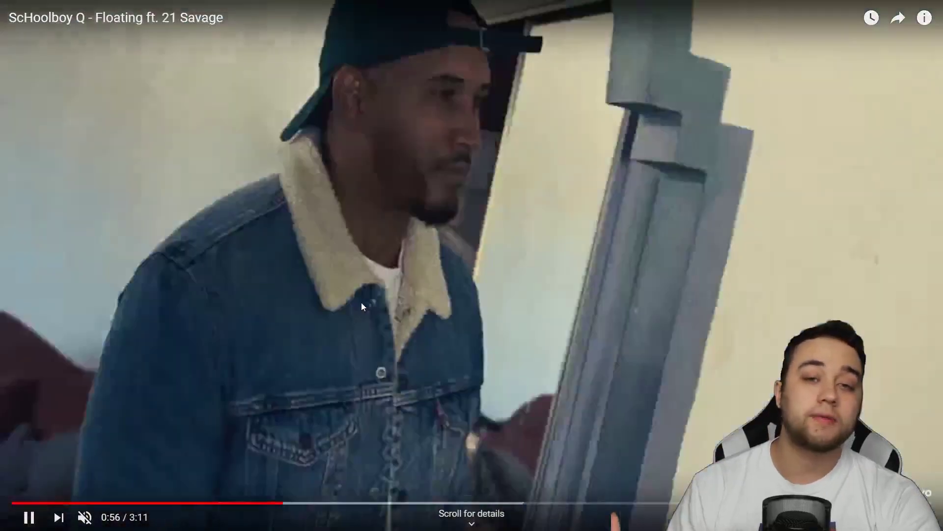
pyautogui.click(362, 304)
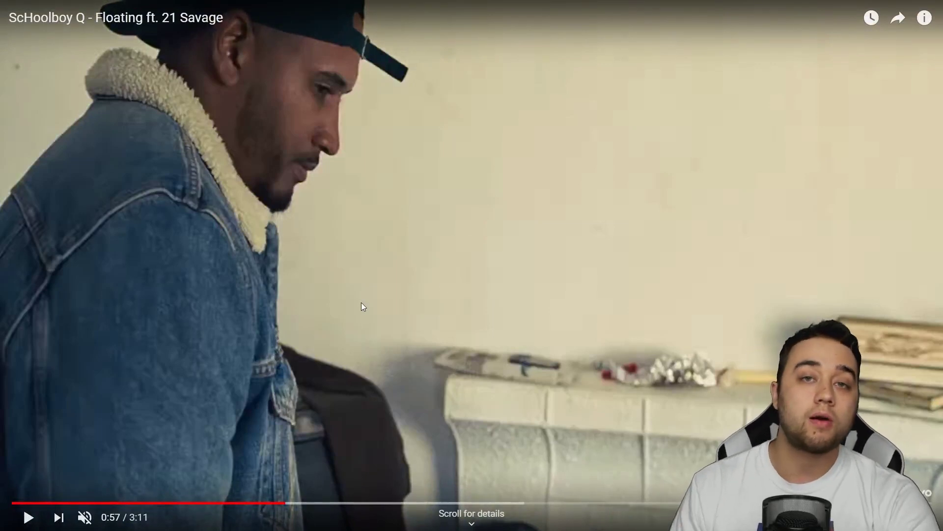
pyautogui.press('space')
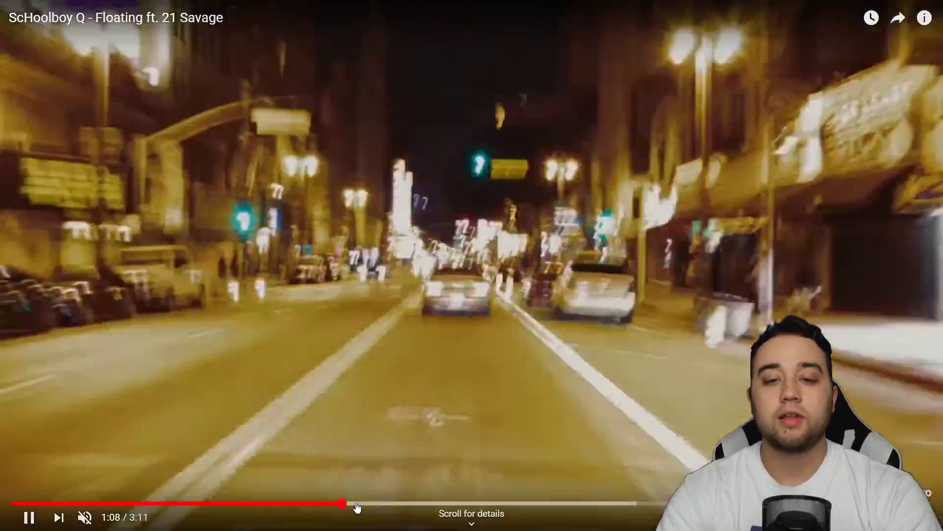
pyautogui.press('space')
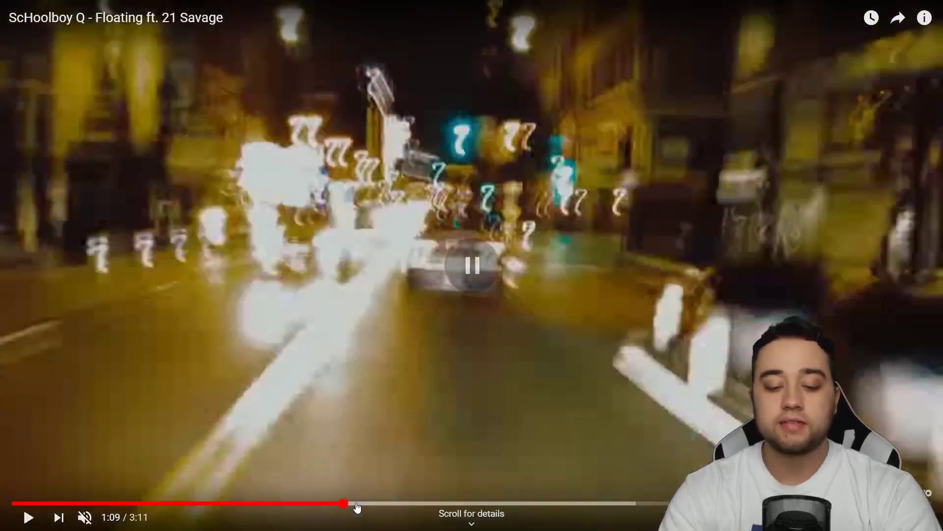
pyautogui.press('space')
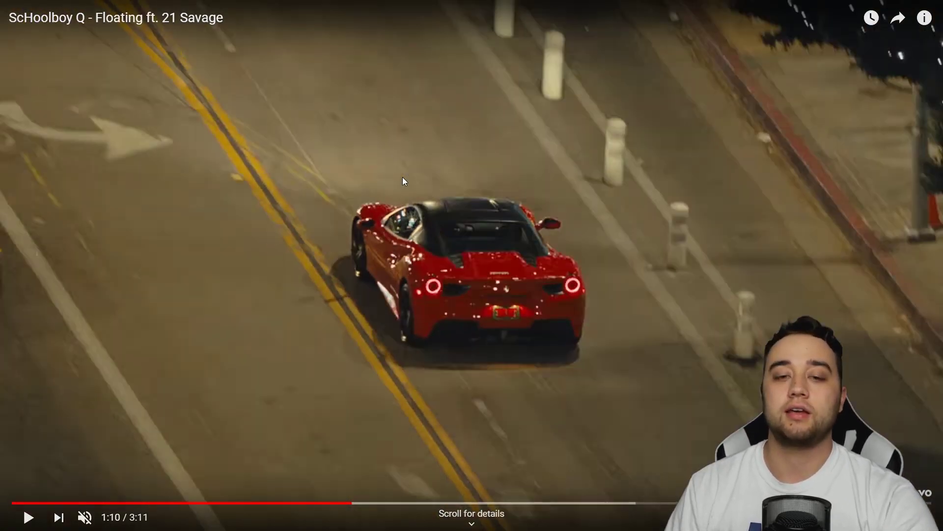
pyautogui.click(415, 239)
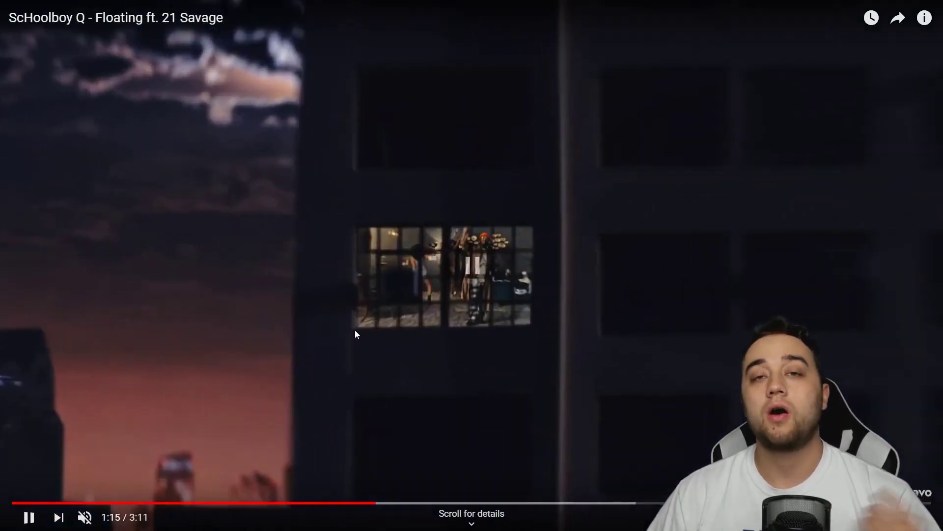
pyautogui.click(389, 335)
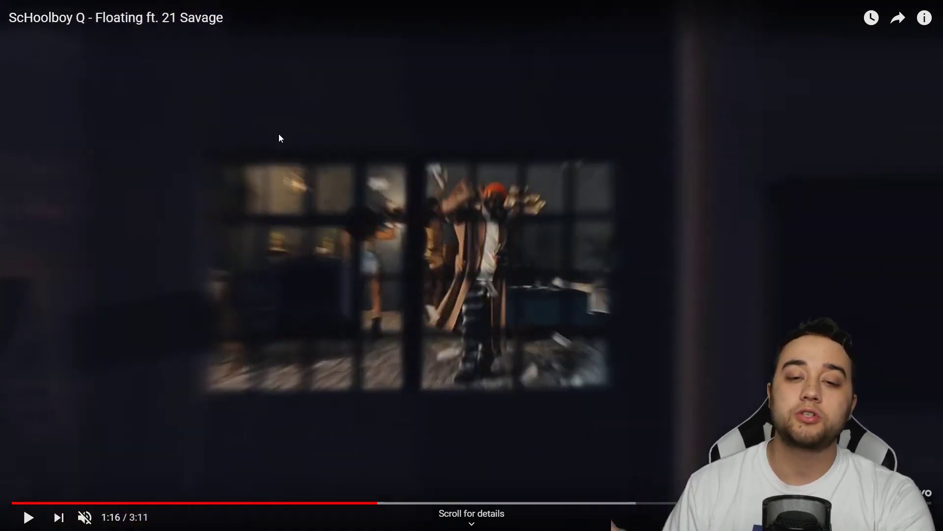
# Step: Step through the dancing shots from 1:17, pausing around 1:23 and 1:25
pyautogui.press('.')
pyautogui.press('.')
pyautogui.press('.')
pyautogui.press('.')
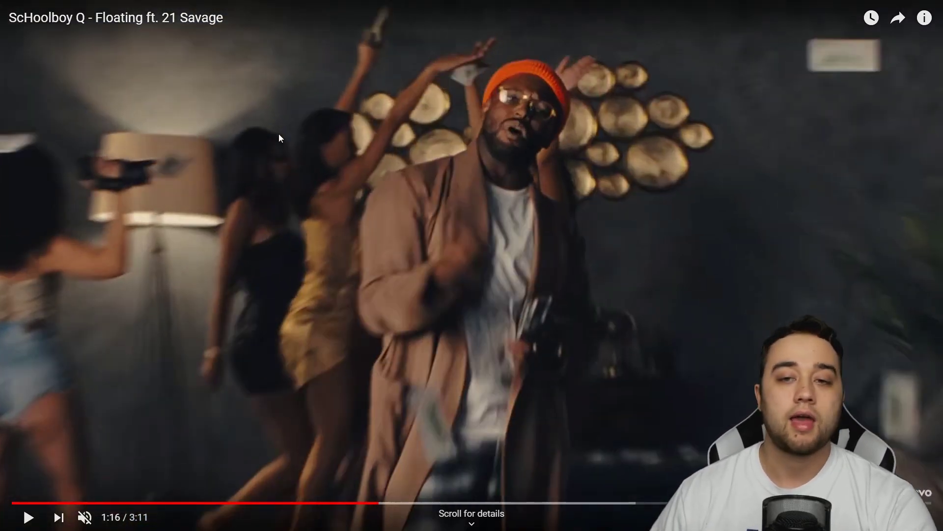
pyautogui.press('space')
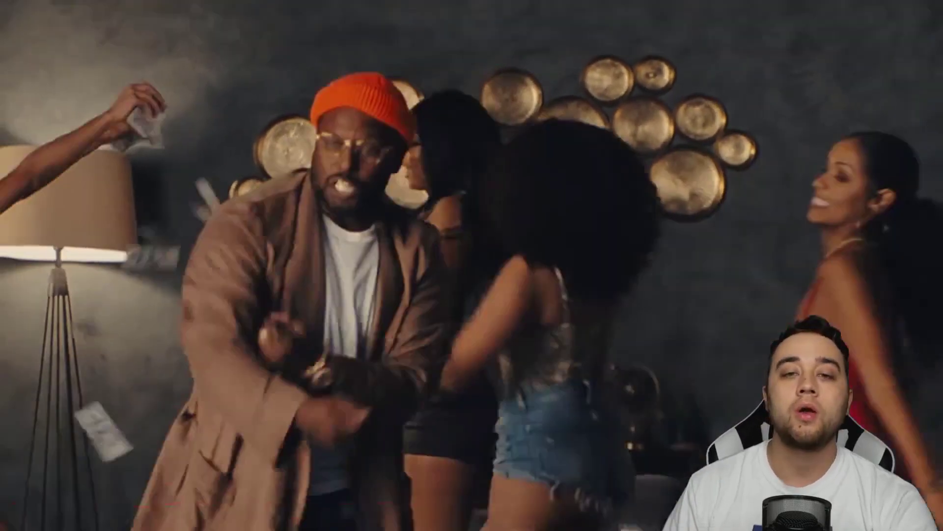
pyautogui.click(386, 503)
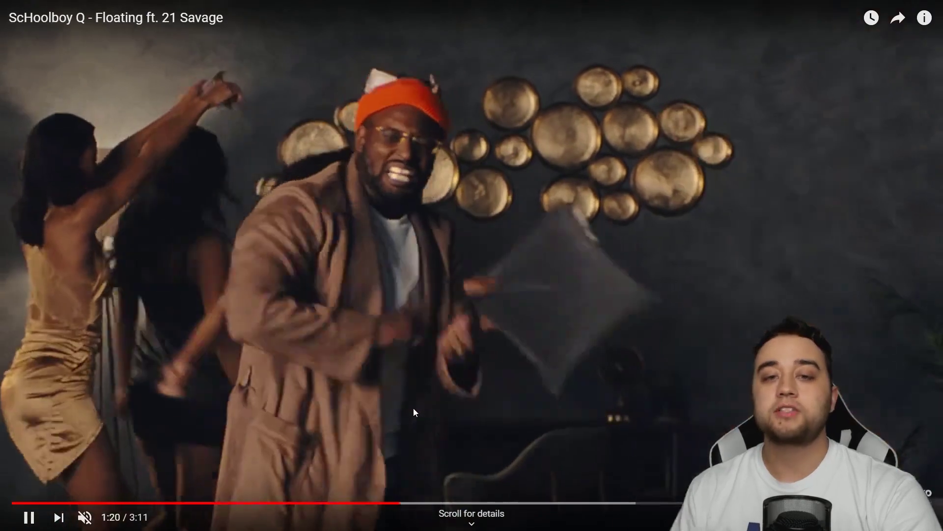
pyautogui.click(695, 294)
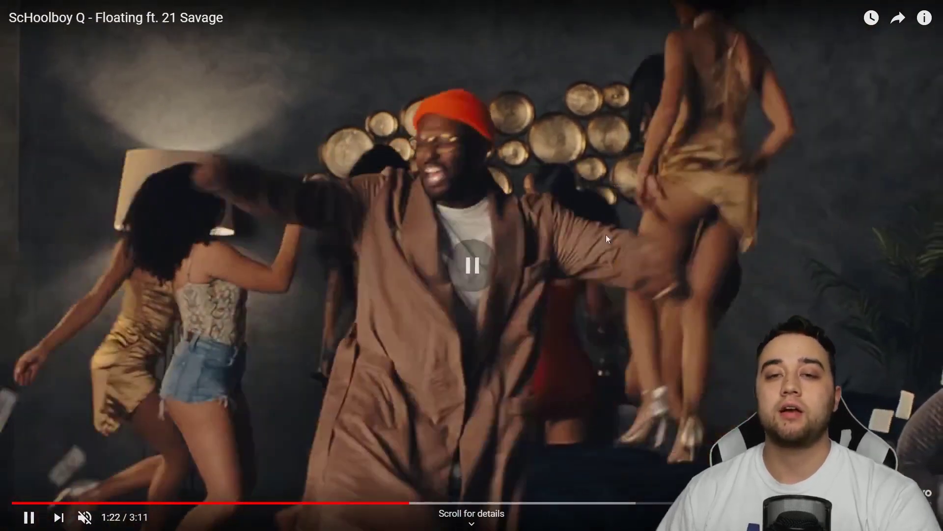
pyautogui.press(',')
pyautogui.press(',')
pyautogui.press(',')
pyautogui.press(',')
pyautogui.press(',')
pyautogui.press(',')
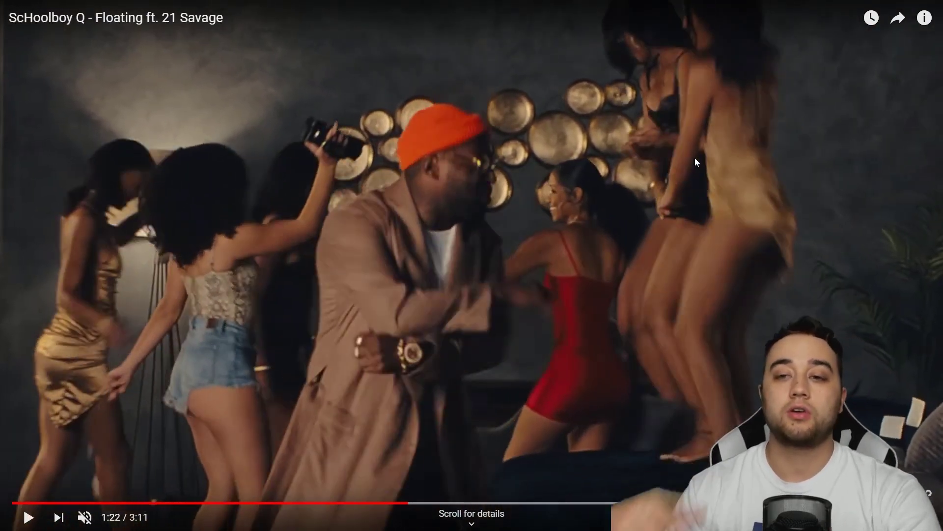
pyautogui.click(695, 158)
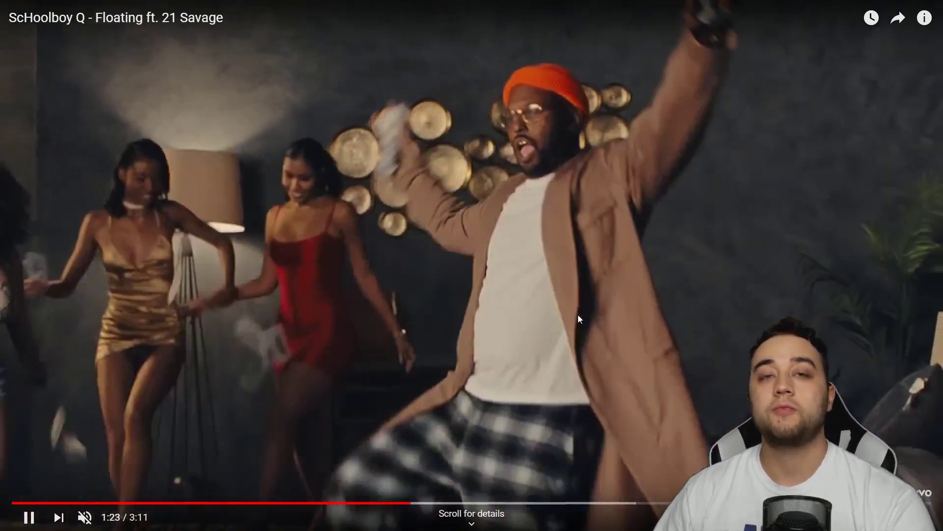
pyautogui.click(521, 296)
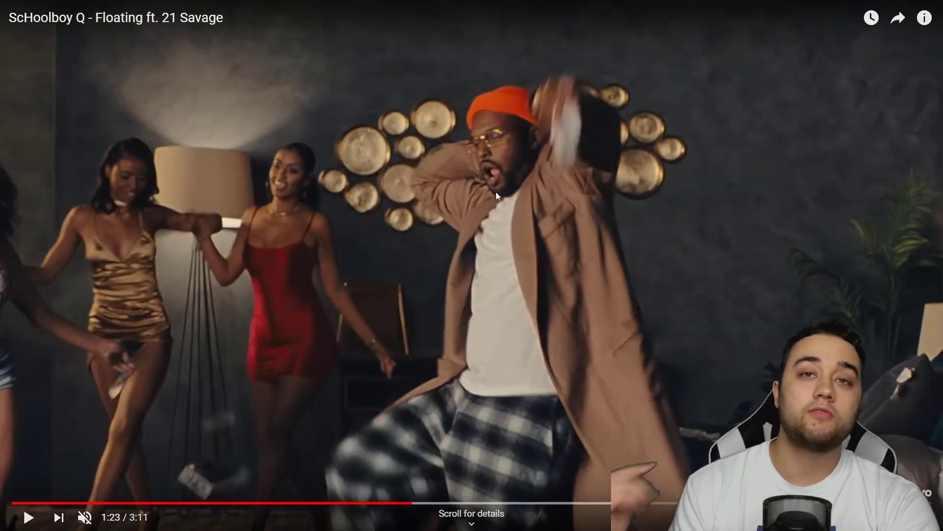
pyautogui.click(578, 320)
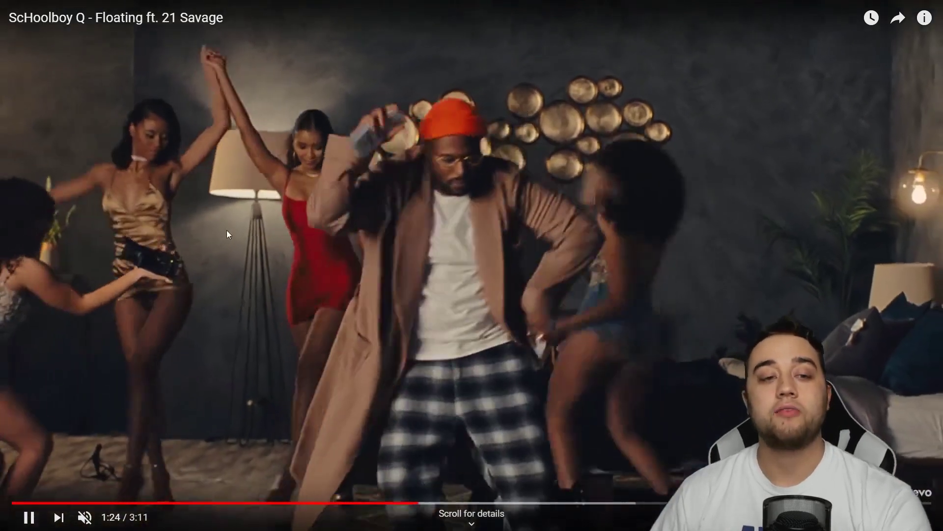
pyautogui.click(236, 188)
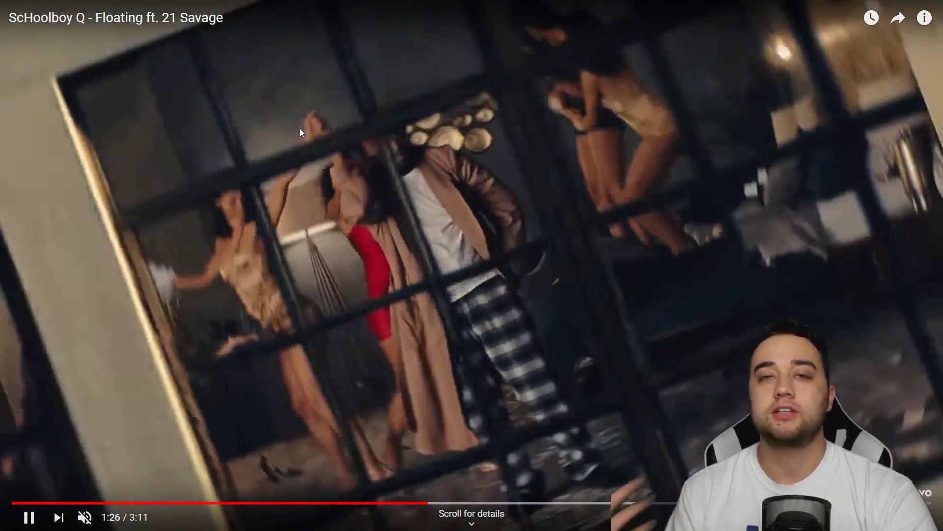
# Step: Pause and resume the video on the window shot and again at 1:33
pyautogui.click(302, 133)
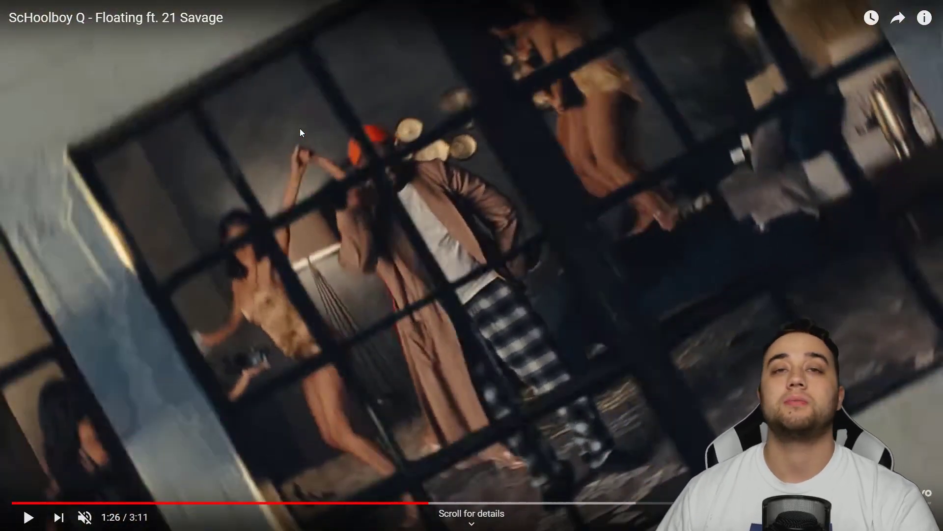
pyautogui.click(301, 133)
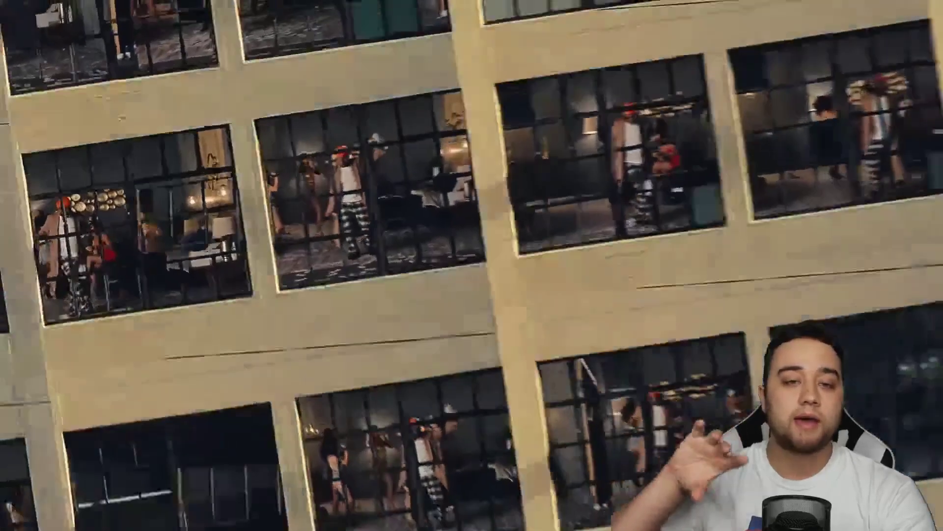
pyautogui.click(335, 219)
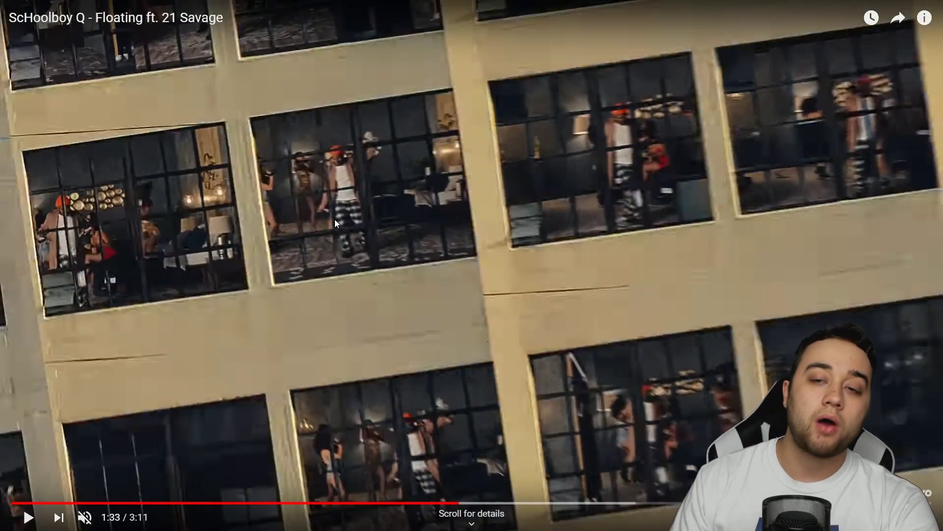
pyautogui.click(335, 219)
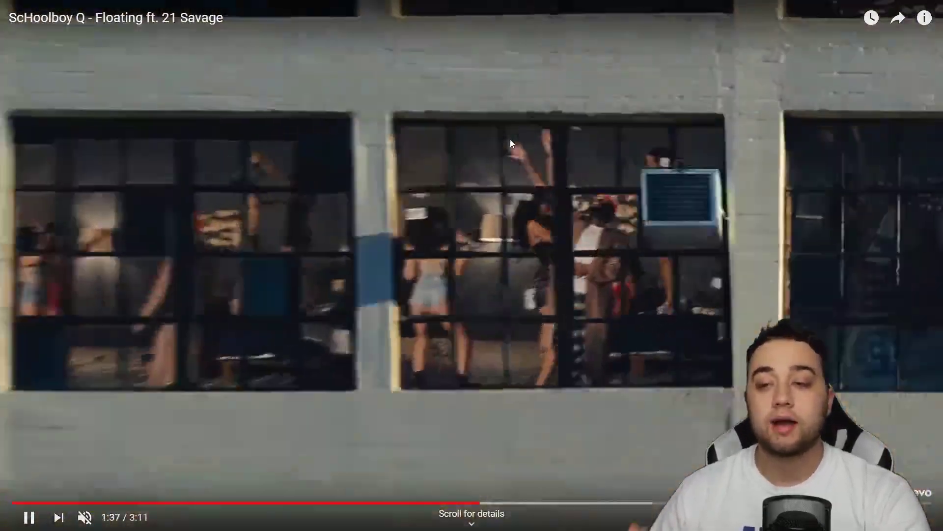
# Step: Seek between 1:35 and 1:40, pause on the hanging-man scene, then resume
pyautogui.click(496, 505)
pyautogui.moveTo(494, 511); pyautogui.dragTo(479, 506)
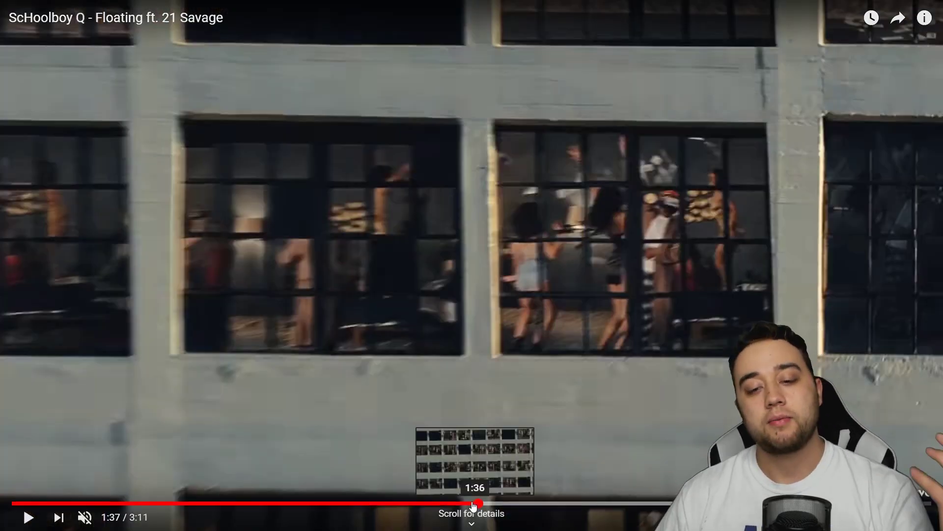
pyautogui.click(470, 503)
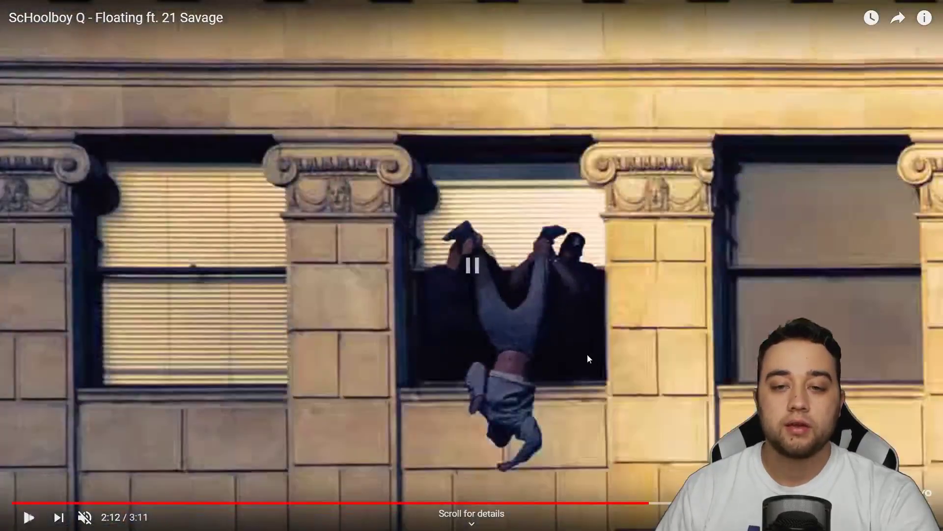
pyautogui.click(618, 246)
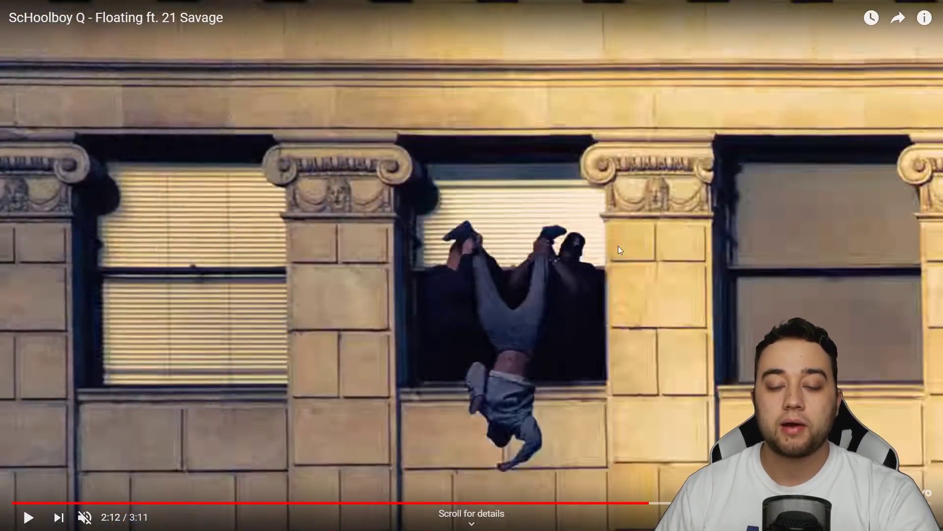
pyautogui.click(441, 361)
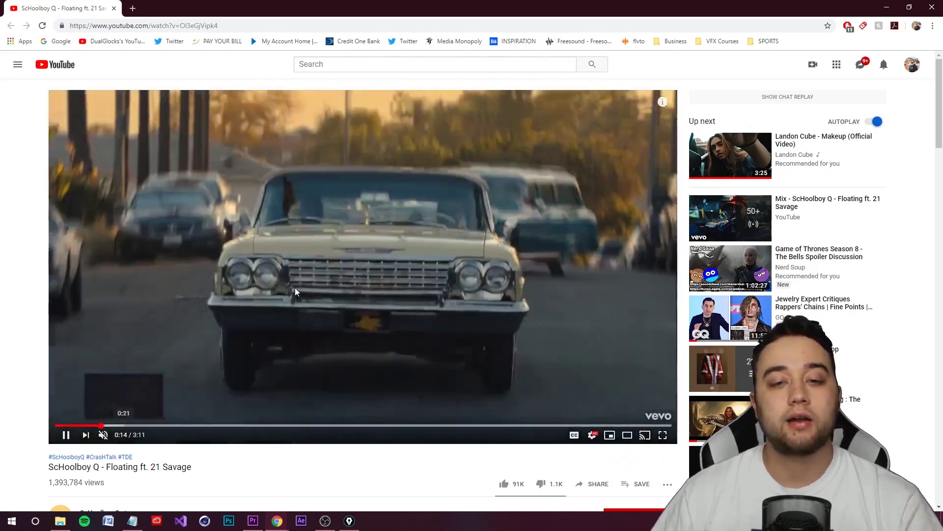
# Step: Seek the video forward and pause at 0:35, then switch to Premiere Pro
pyautogui.click(120, 425)
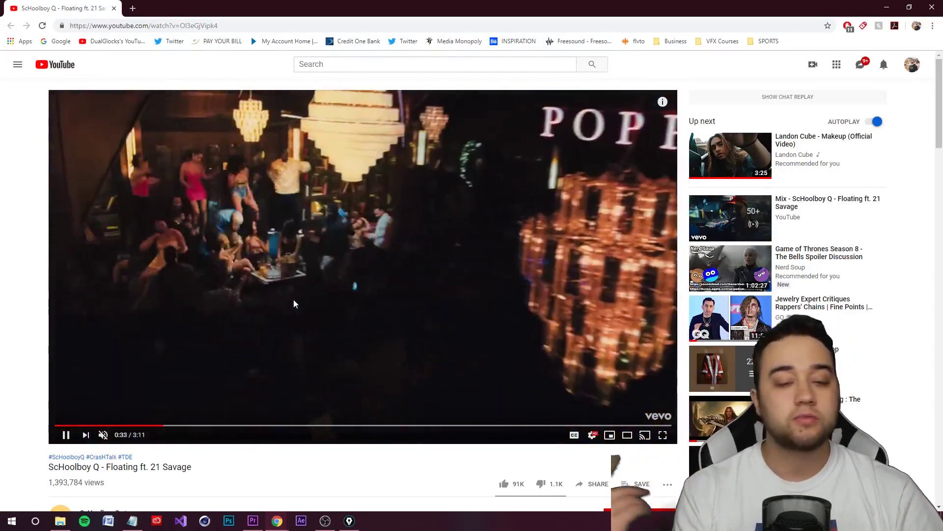
pyautogui.click(403, 382)
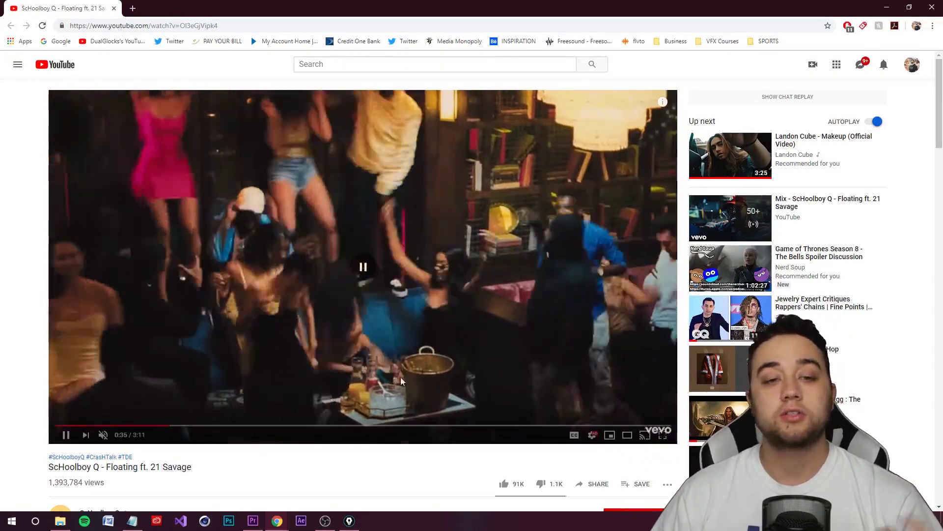
pyautogui.click(252, 520)
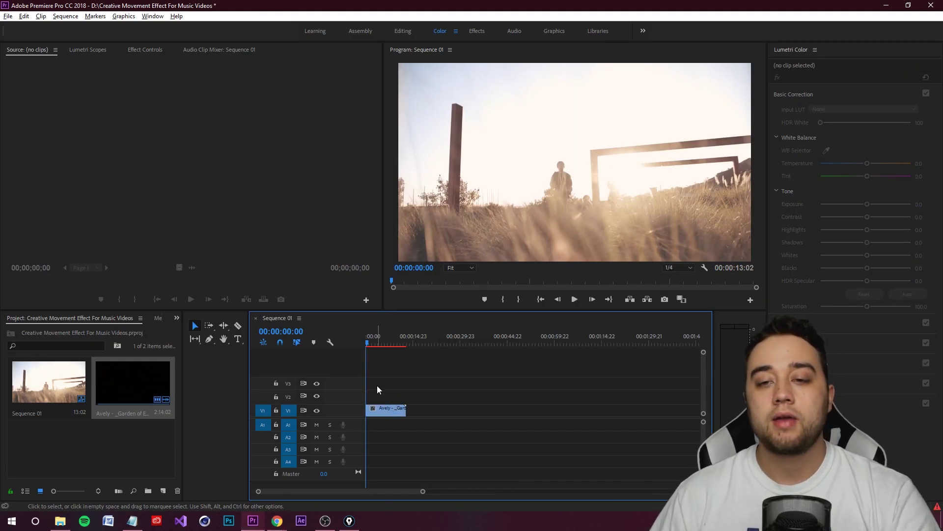
# Step: Preview the Sequence 01 clip, trim it to 00:00:05:15, and show the Effects panel
pyautogui.press('=')
pyautogui.press('=')
pyautogui.press('space')
pyautogui.moveTo(386, 342); pyautogui.dragTo(429, 361)
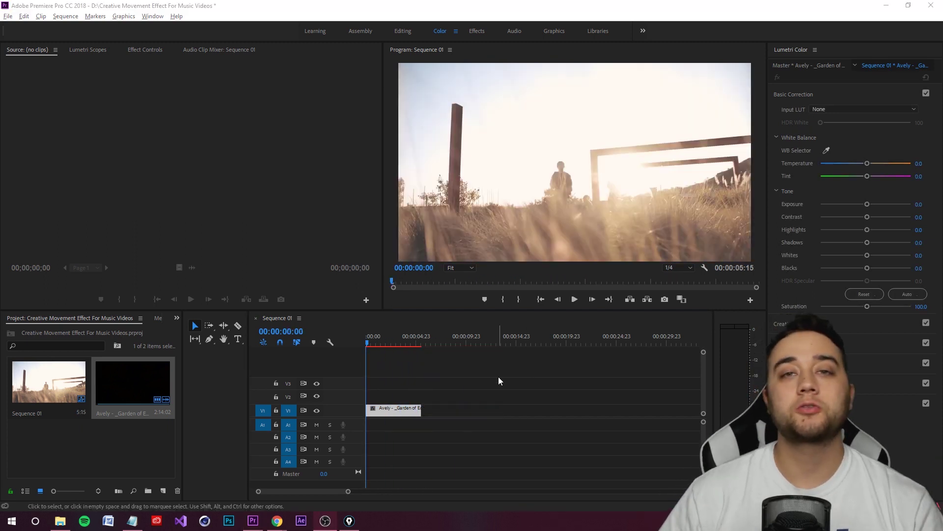
pyautogui.click(499, 378)
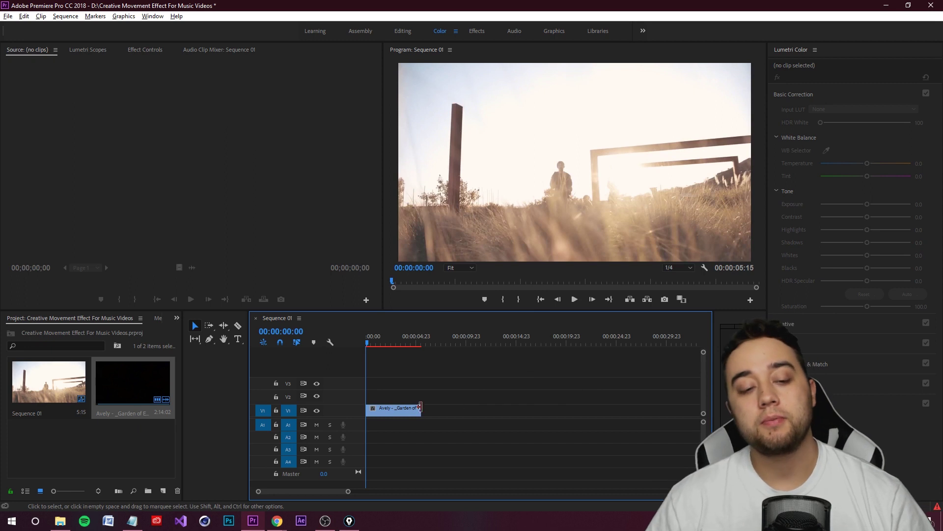
pyautogui.click(177, 318)
pyautogui.click(189, 373)
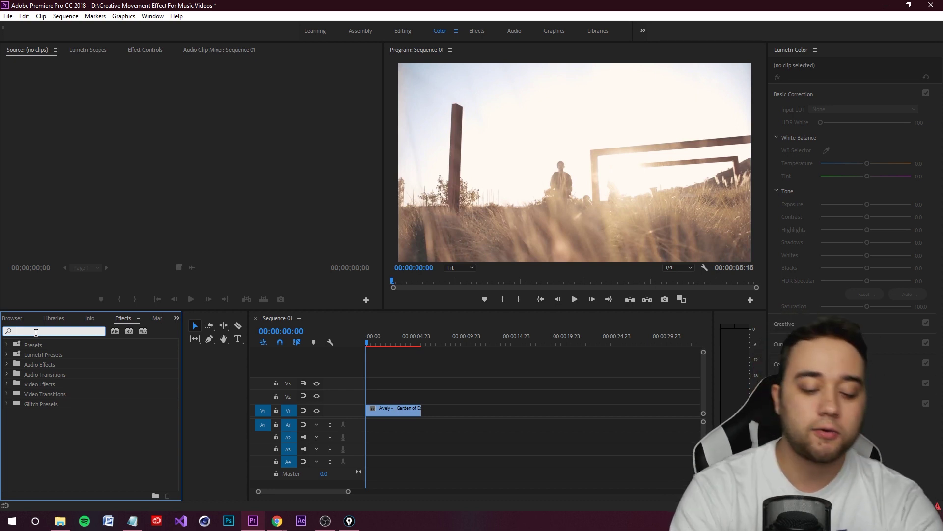
# Step: Search 'poster' and apply Posterize Time to the V1 clip, undoing the Posterize effect
pyautogui.write('posterize')
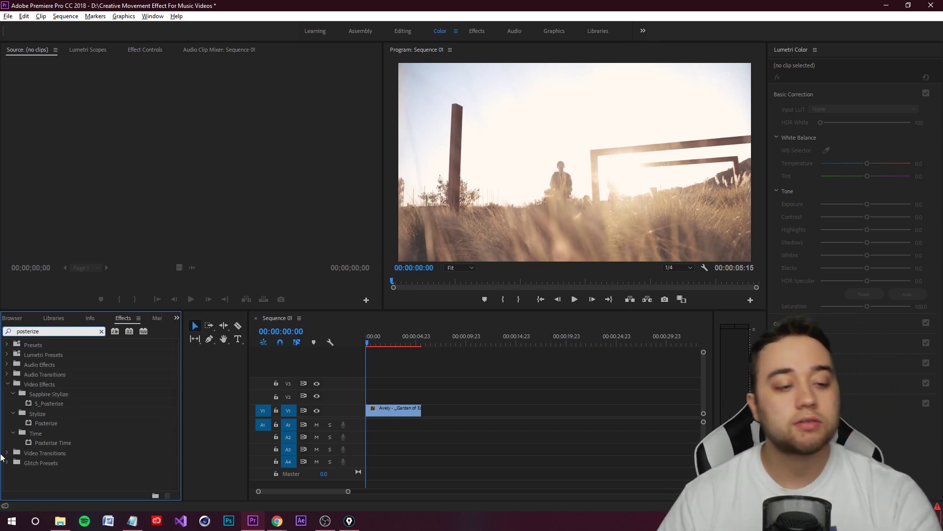
pyautogui.moveTo(46, 423); pyautogui.dragTo(395, 411)
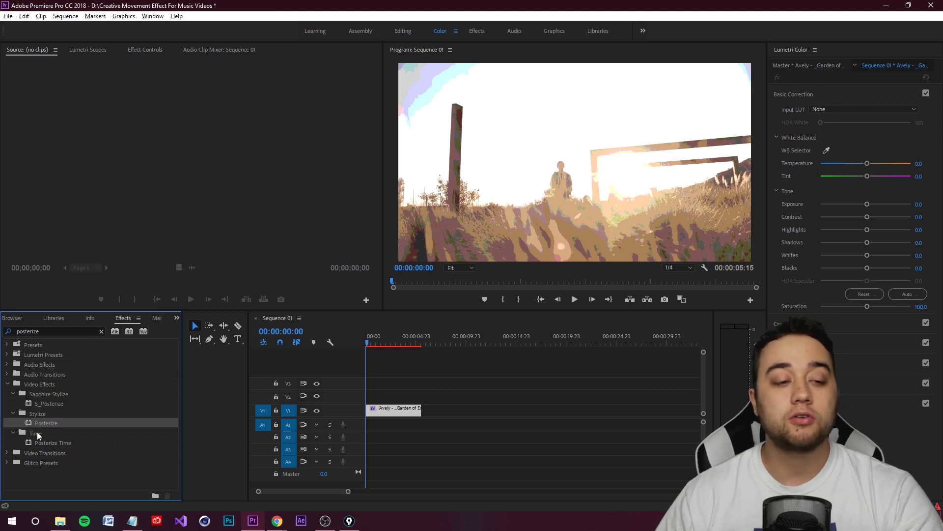
pyautogui.hotkey('ctrl', 'z')
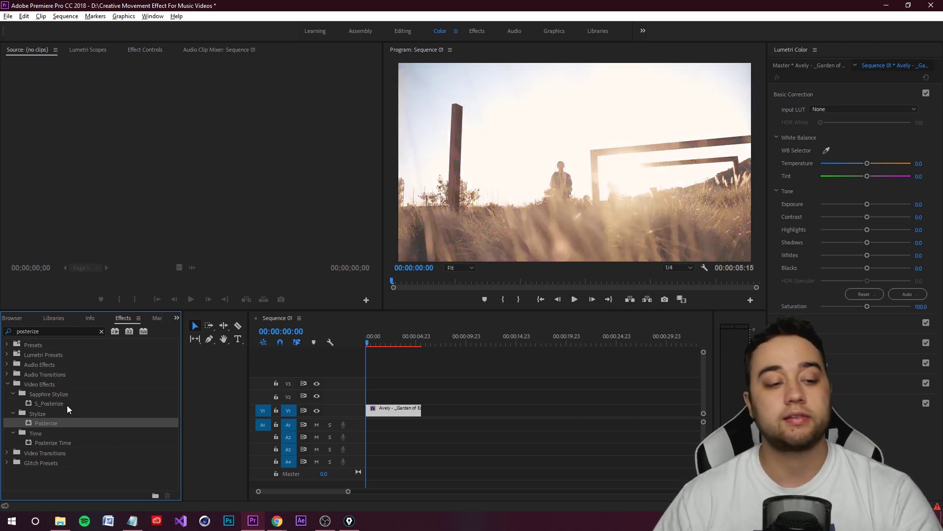
pyautogui.moveTo(50, 444); pyautogui.dragTo(395, 410)
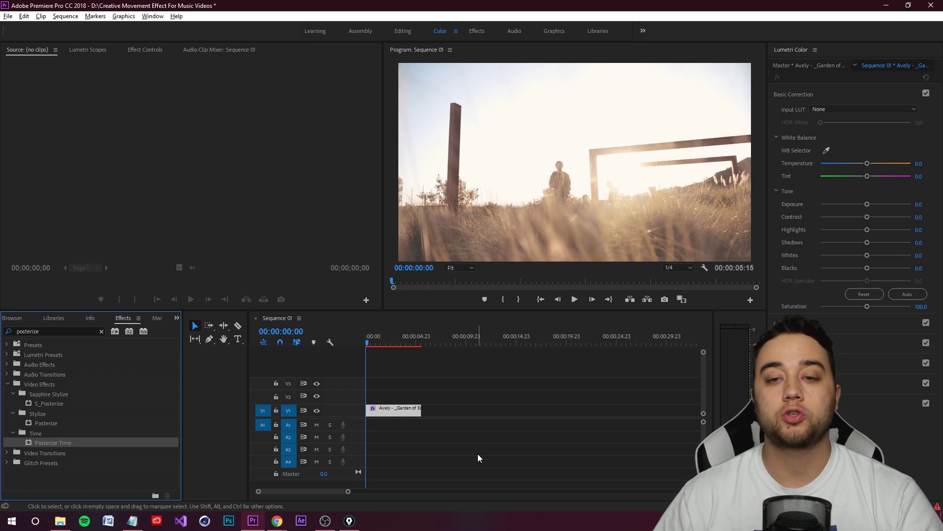
# Step: Bring back the Project panel and reselect the V1 clip
pyautogui.click(177, 317)
pyautogui.click(194, 332)
pyautogui.click(493, 394)
pyautogui.click(386, 412)
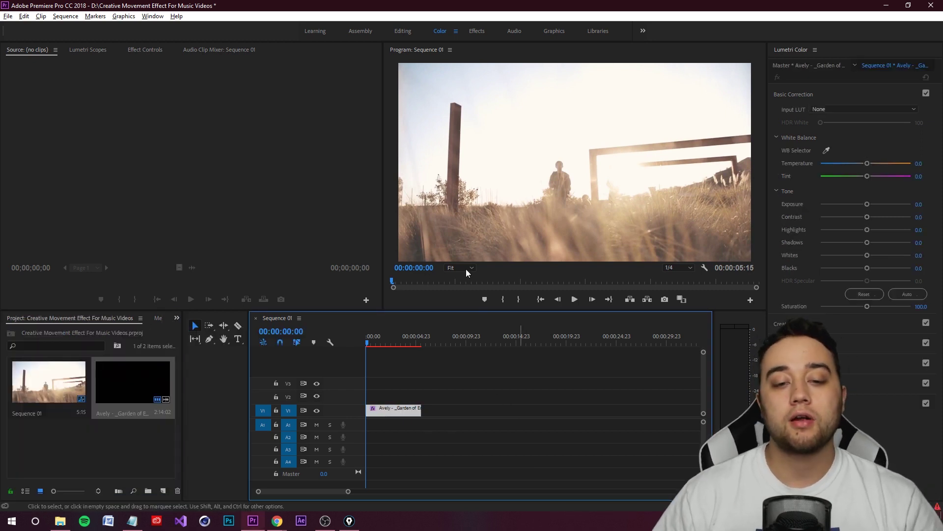
# Step: Set the Posterize Time frame rate to 2 in Effect Controls
pyautogui.click(148, 49)
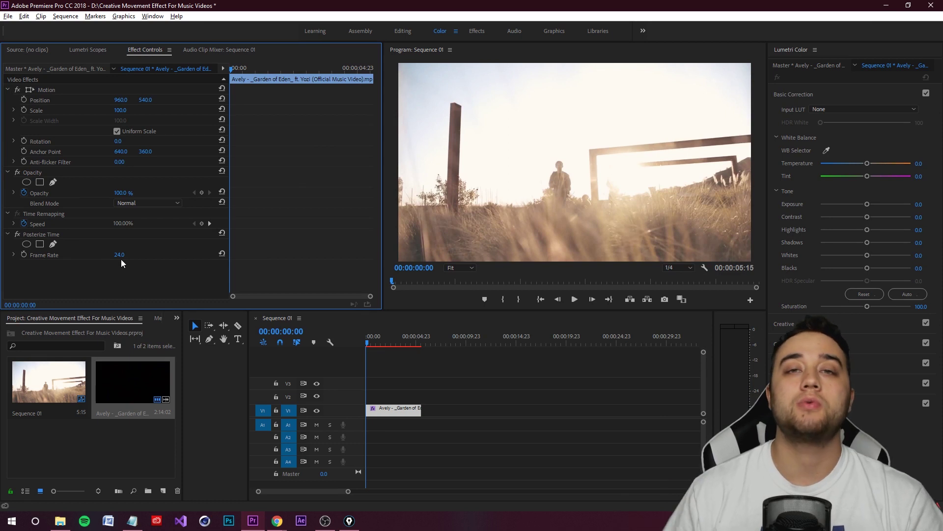
pyautogui.click(565, 353)
pyautogui.press('space')
pyautogui.click(393, 414)
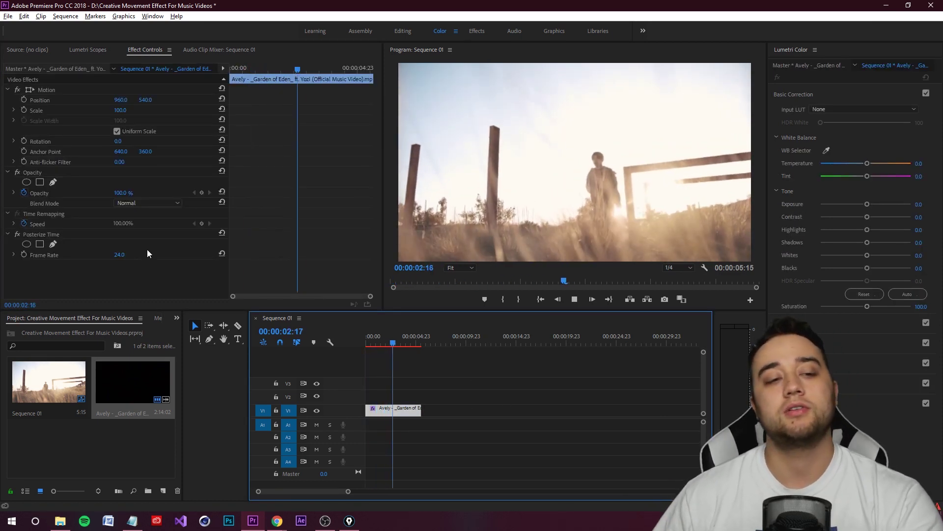
pyautogui.click(120, 267)
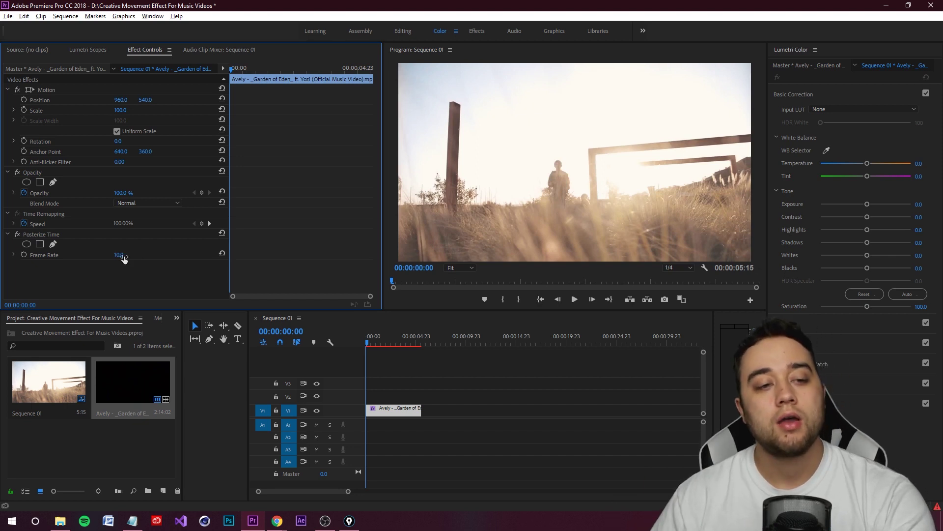
pyautogui.write('2')
pyautogui.press('Return')
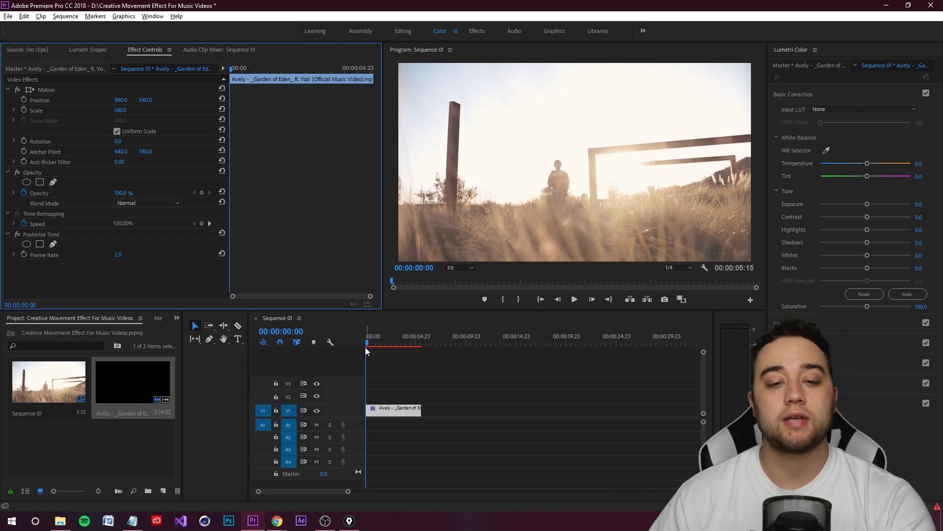
# Step: Preview the stuttered playback and return to the sequence start
pyautogui.press('space')
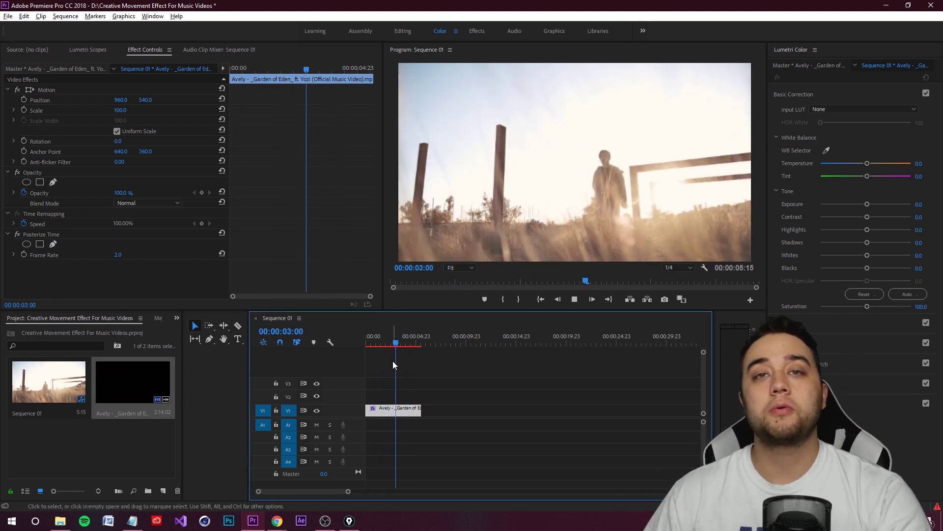
pyautogui.press('space')
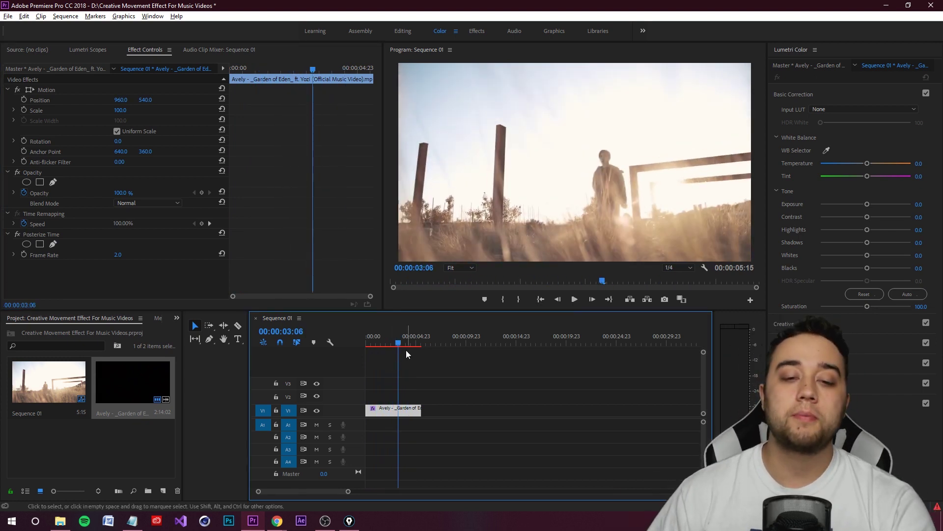
pyautogui.press('Home')
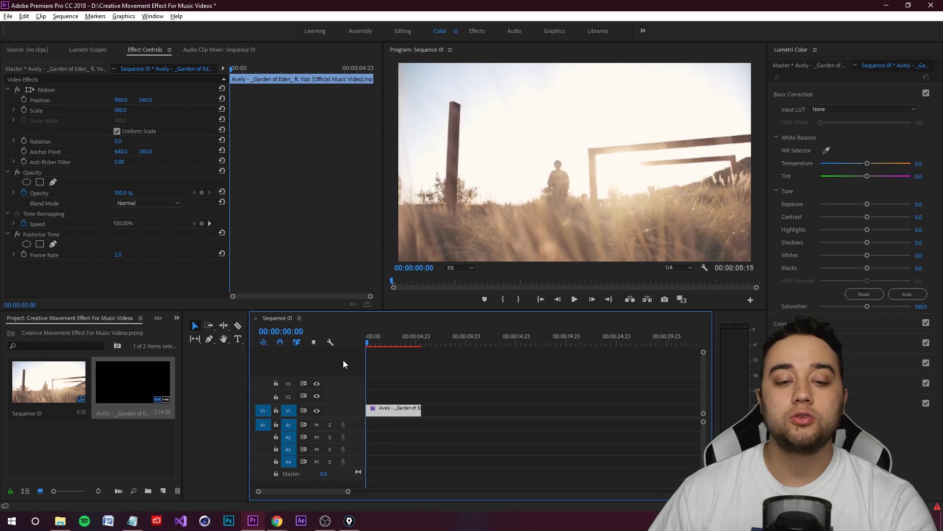
# Step: Set the V1 clip's speed to 400% through Speed/Duration
pyautogui.rightClick(382, 413)
pyautogui.click(420, 327)
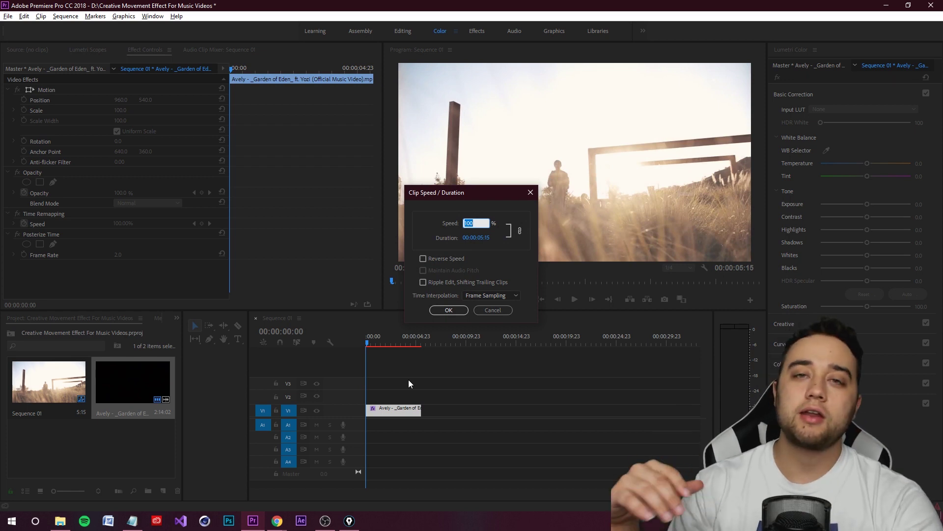
pyautogui.write('400')
pyautogui.click(448, 310)
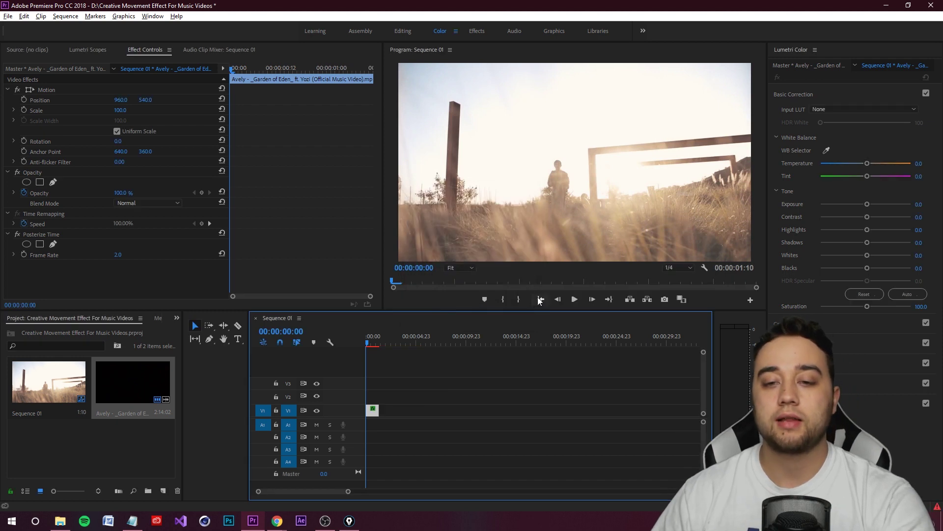
pyautogui.press('space')
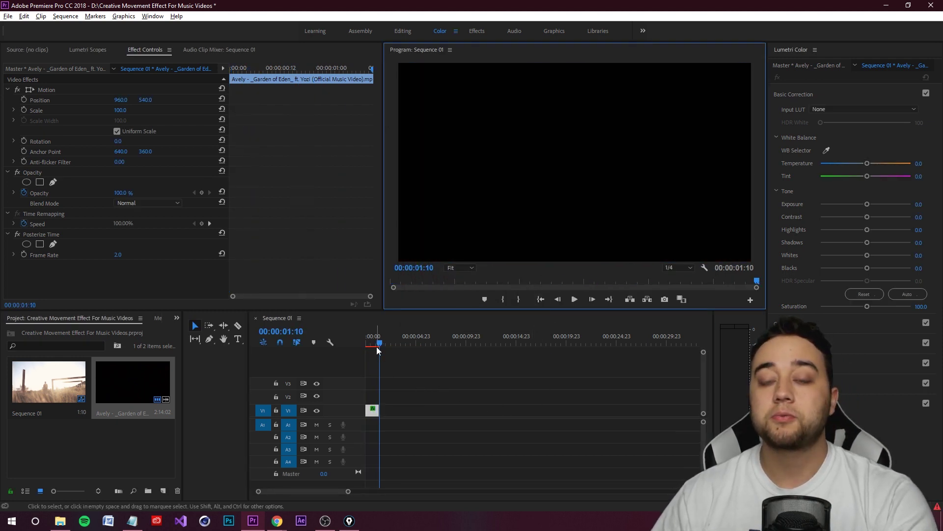
pyautogui.click(462, 391)
pyautogui.hotkey('ctrl', 'a')
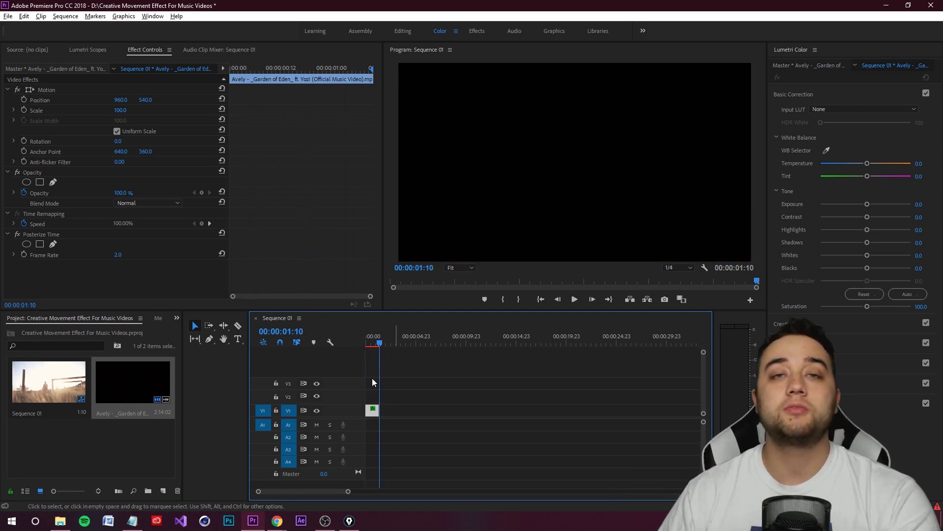
pyautogui.press('space')
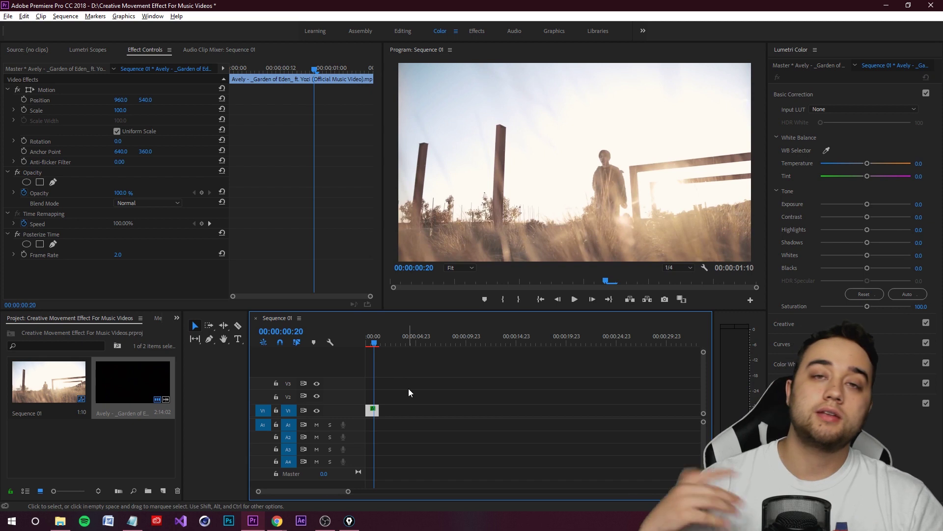
pyautogui.press('space')
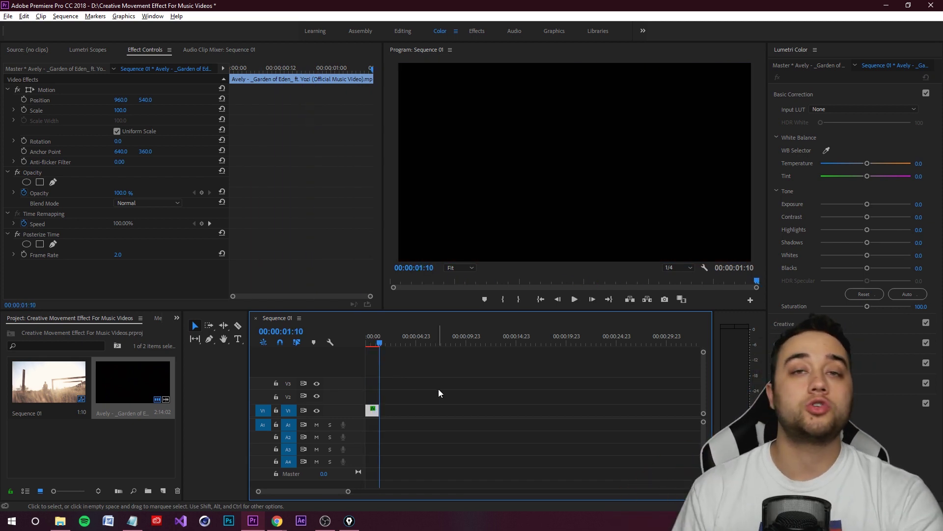
pyautogui.press('space')
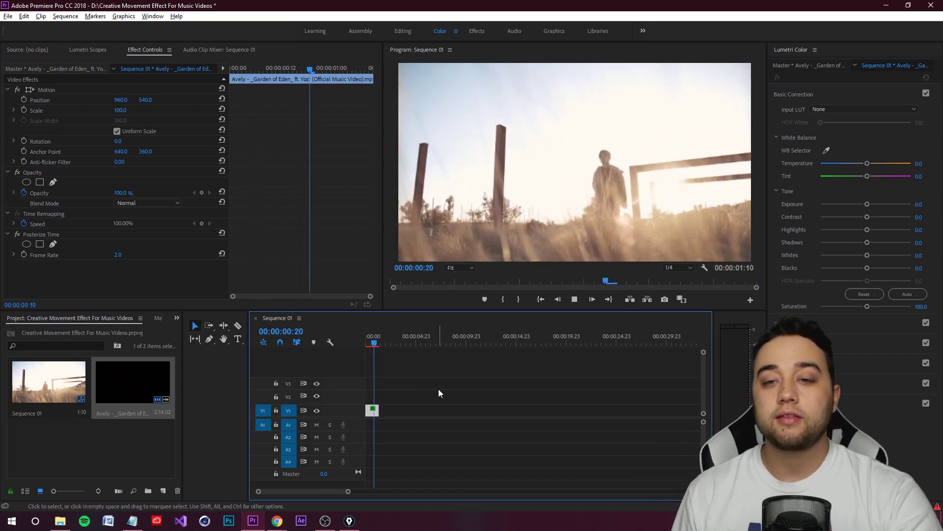
pyautogui.press('space')
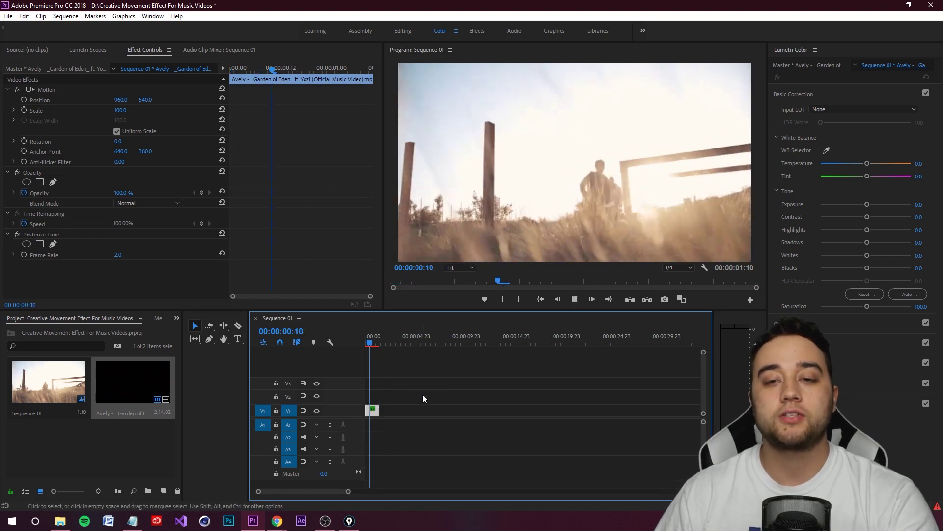
pyautogui.press('space')
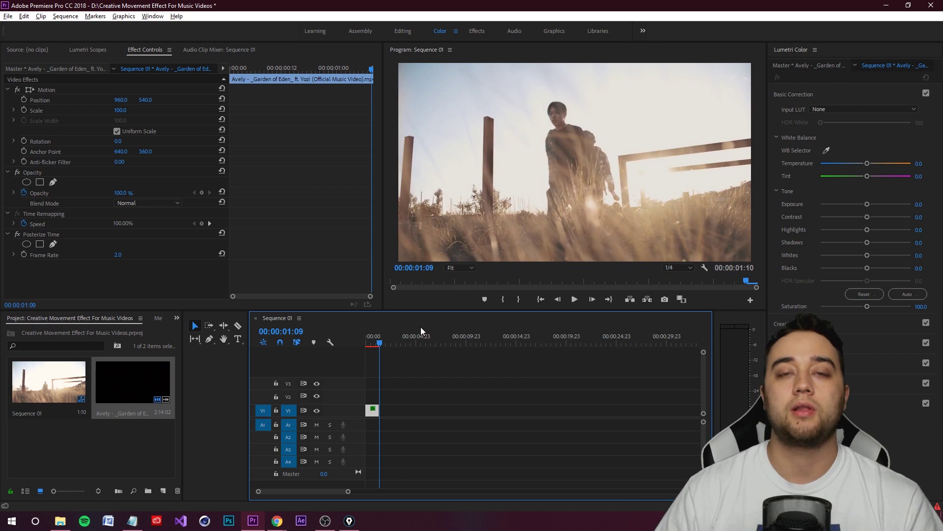
pyautogui.click(368, 358)
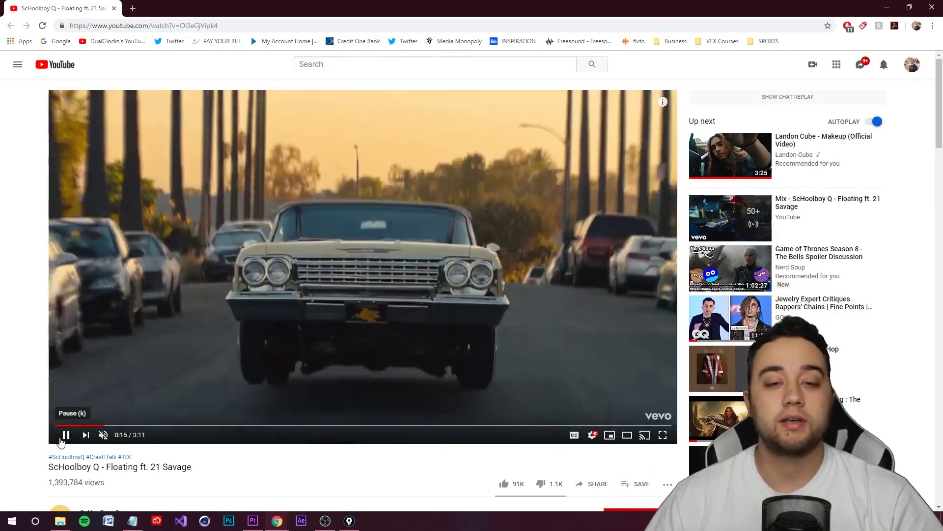
# Step: Show the Floating video full screen and step frame by frame to the lowrider shot at 0:15
pyautogui.click(60, 440)
pyautogui.doubleClick(366, 396)
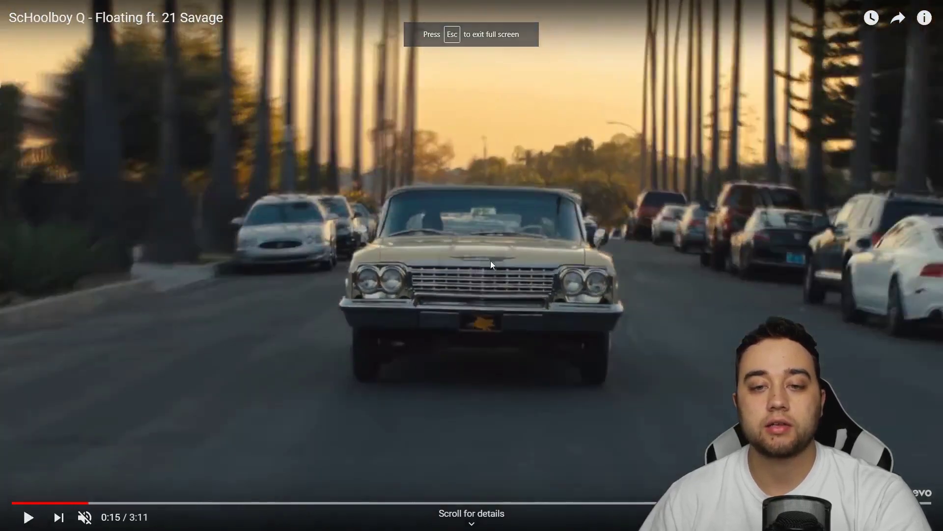
pyautogui.click(490, 246)
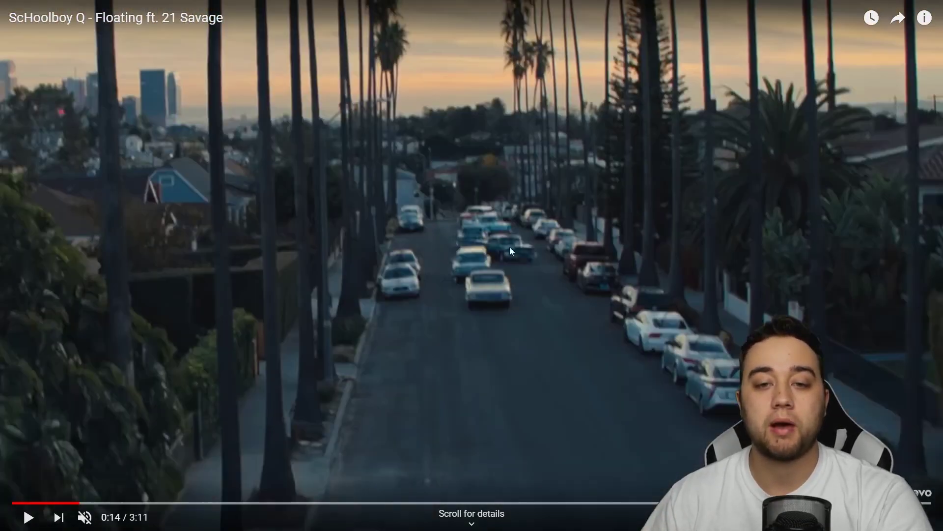
pyautogui.click(500, 258)
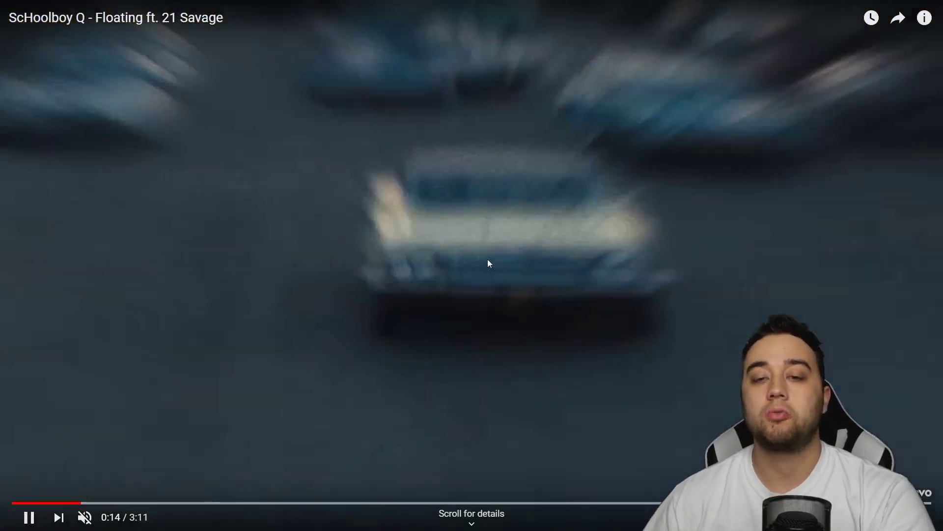
pyautogui.click(506, 271)
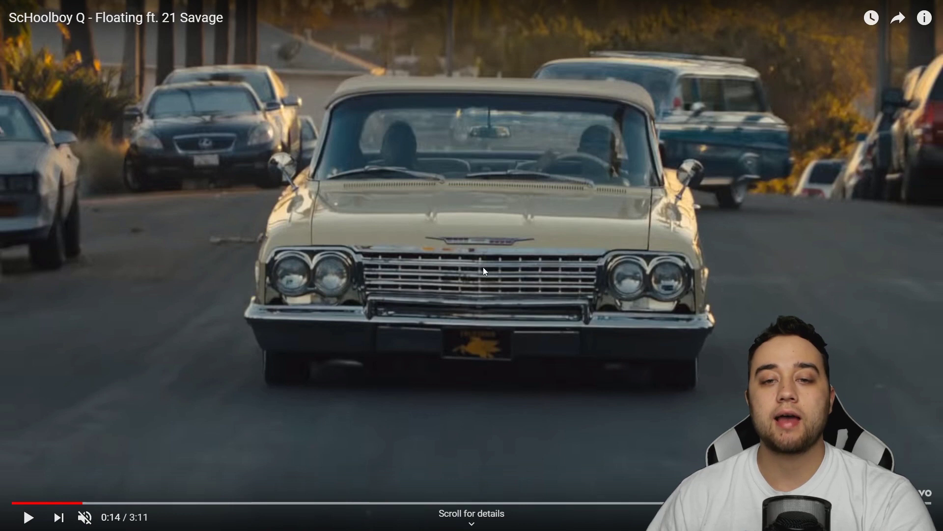
pyautogui.press('.')
pyautogui.press('.')
pyautogui.press('.')
pyautogui.press('.')
pyautogui.press('.')
pyautogui.press('.')
pyautogui.press('.')
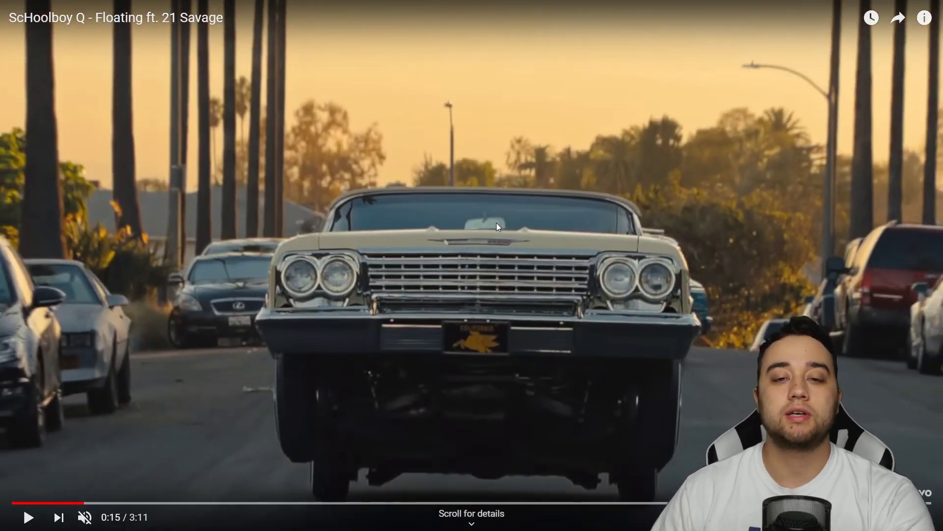
pyautogui.press('.')
pyautogui.press('.')
pyautogui.press('.')
pyautogui.press('.')
pyautogui.press('.')
pyautogui.press('.')
pyautogui.press('.')
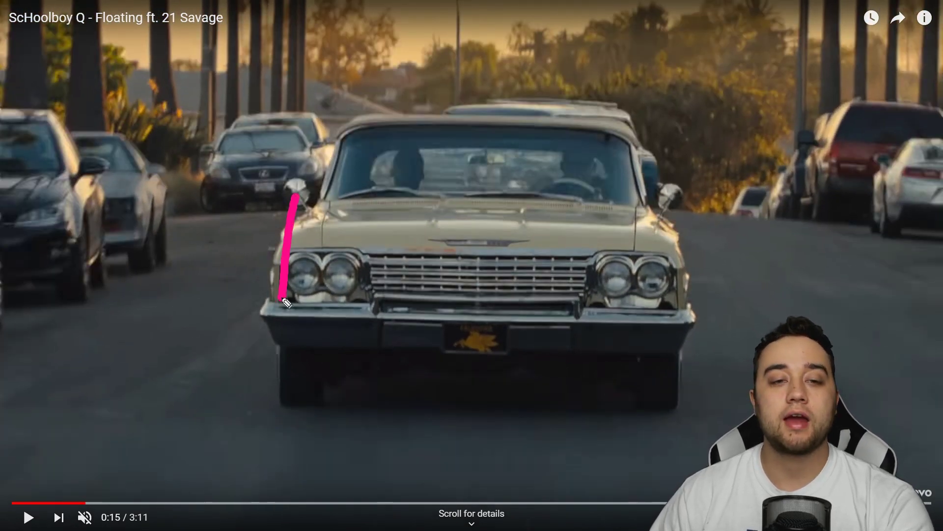
pyautogui.moveTo(285, 301)
pyautogui.mouseDown()
pyautogui.moveTo(688, 258)
pyautogui.moveTo(203, 192)
pyautogui.mouseUp()
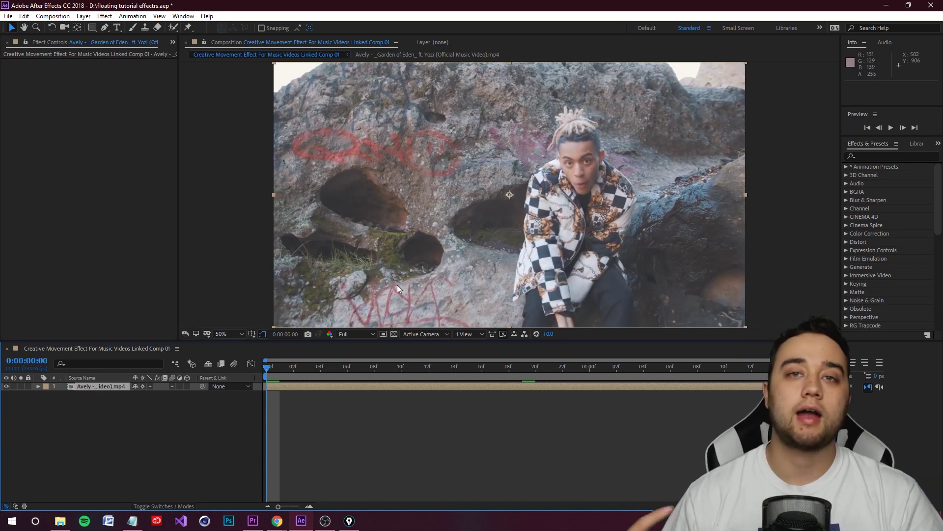
# Step: Check the footage layer's context menu for Track & Stabilize, then dismiss it unused
pyautogui.rightClick(89, 386)
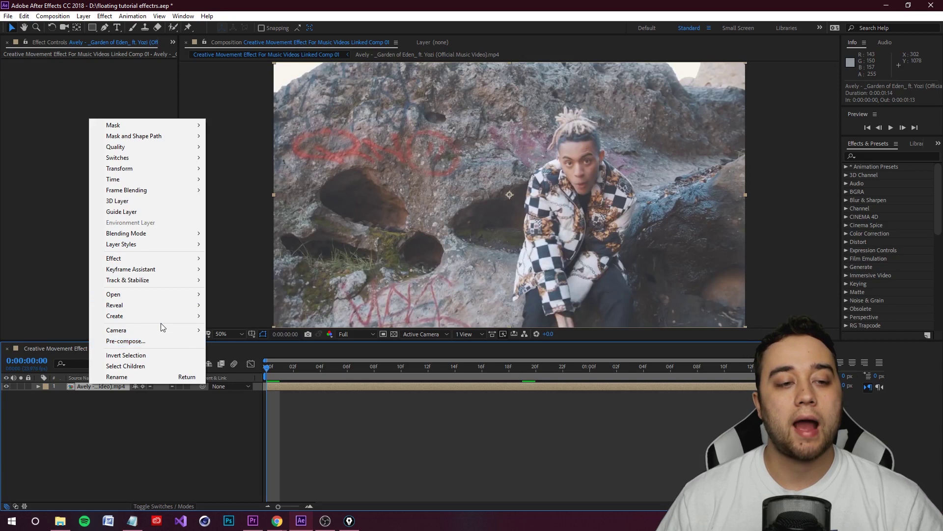
pyautogui.moveTo(148, 284)
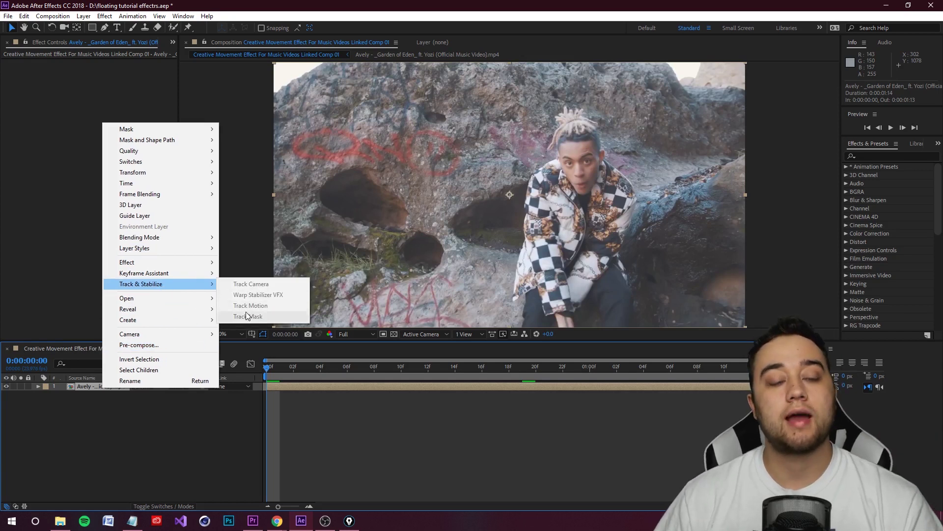
pyautogui.click(166, 413)
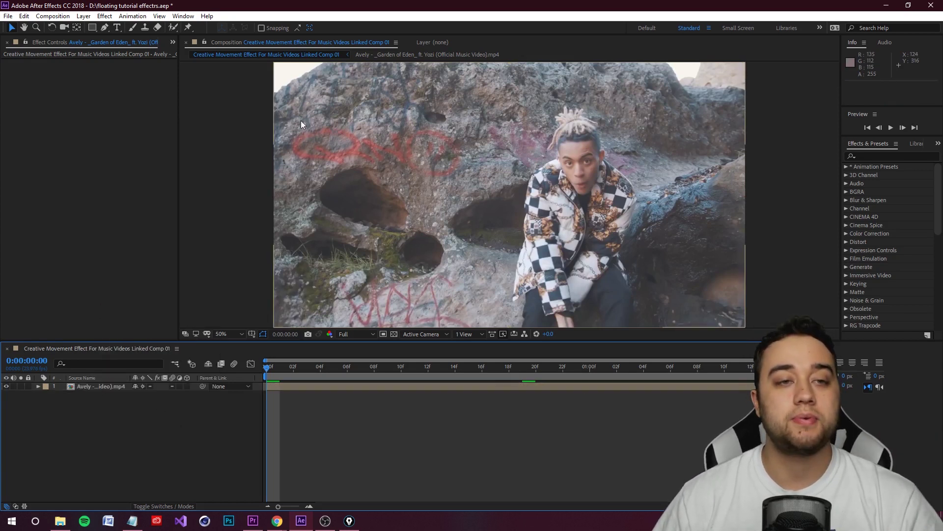
# Step: Open the footage precomp and split the Avely layer at 0:01:23:09
pyautogui.doubleClick(101, 387)
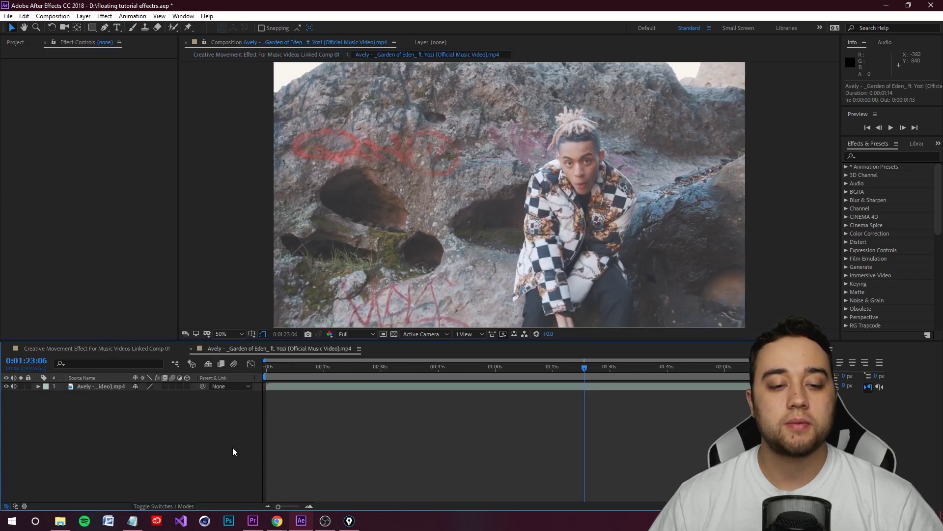
pyautogui.click(92, 389)
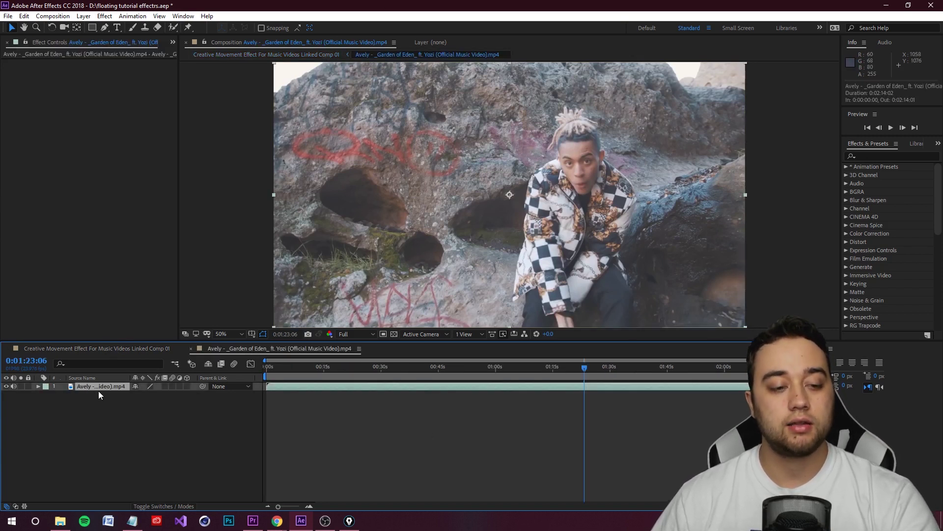
pyautogui.hotkey('ctrl', 'd')
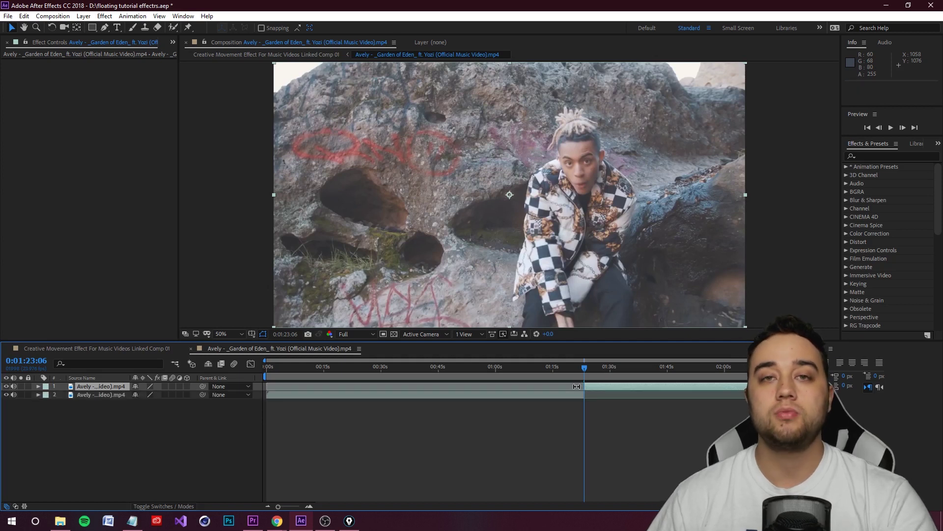
pyautogui.hotkey('ctrl', 'z')
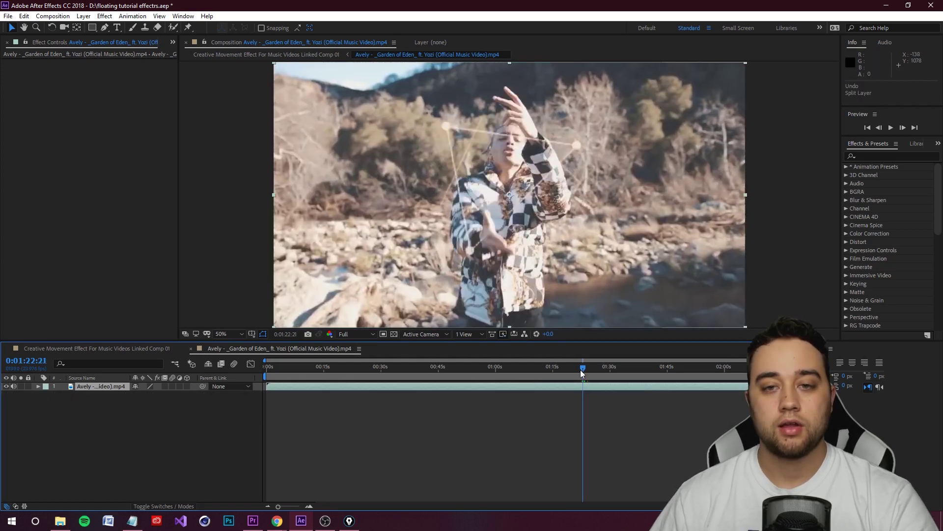
pyautogui.moveTo(580, 370); pyautogui.dragTo(581, 373)
pyautogui.hotkey('ctrl', 'shift', 'd')
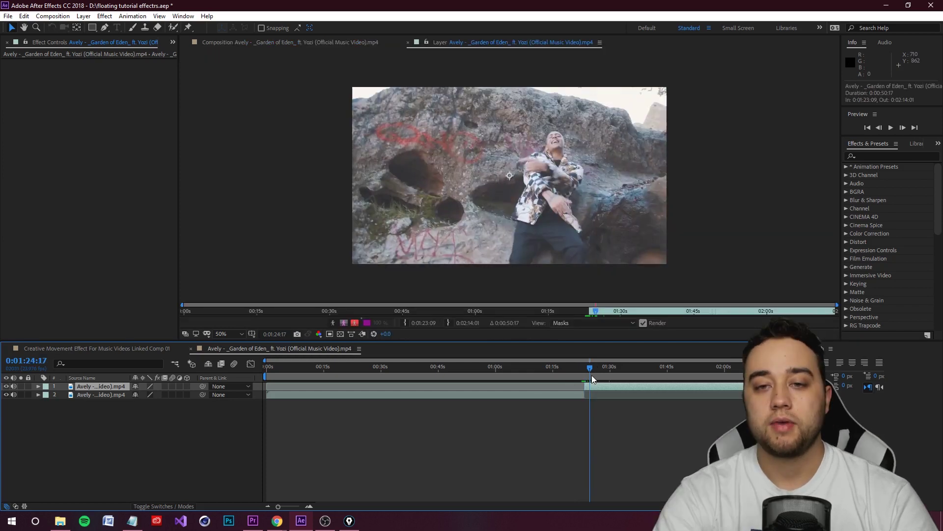
pyautogui.press('pagedown')
pyautogui.press('pagedown')
pyautogui.press('pagedown')
pyautogui.press('pagedown')
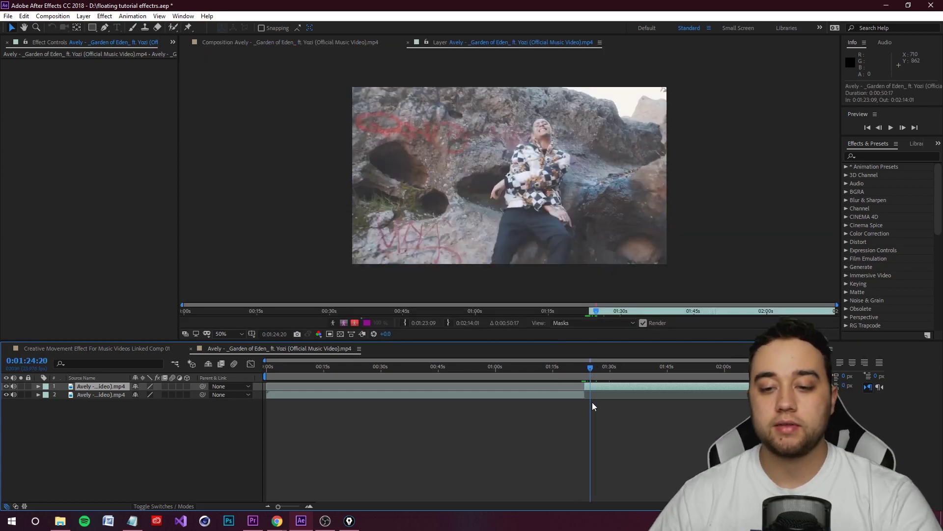
# Step: Split off the shot at 0:01:24:19 and start Track Motion on the short middle layer
pyautogui.hotkey('ctrl', 'shift', 'd')
pyautogui.press(';')
pyautogui.moveTo(725, 368); pyautogui.dragTo(550, 396)
pyautogui.click(573, 396)
pyautogui.rightClick(586, 395)
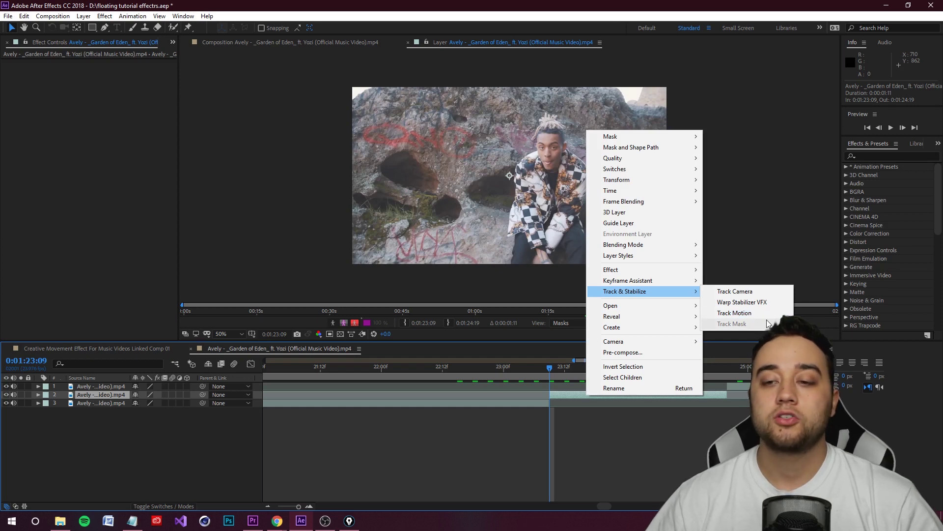
pyautogui.click(734, 313)
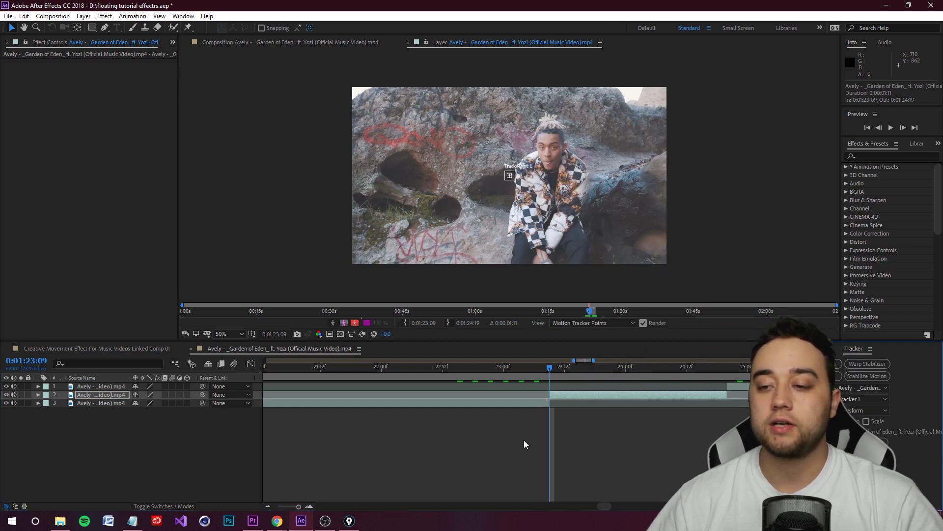
pyautogui.moveTo(673, 341); pyautogui.dragTo(867, 126)
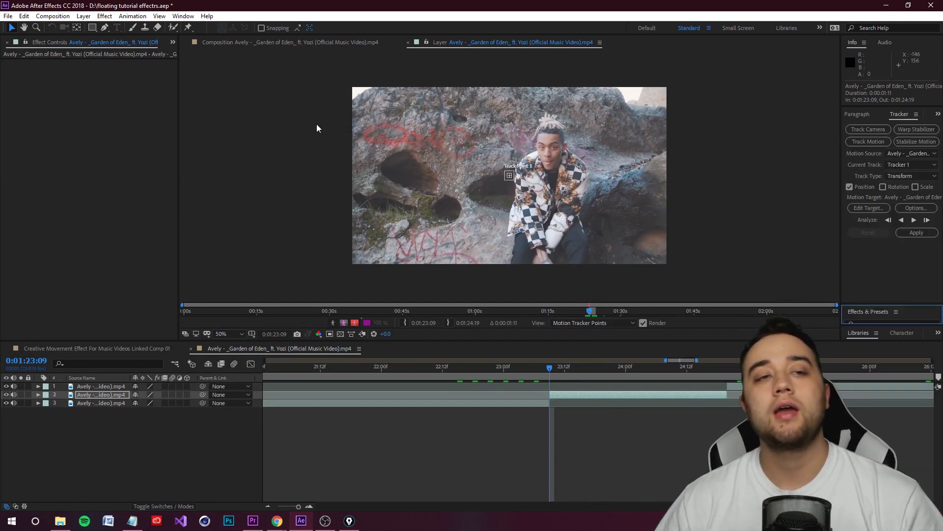
pyautogui.click(183, 16)
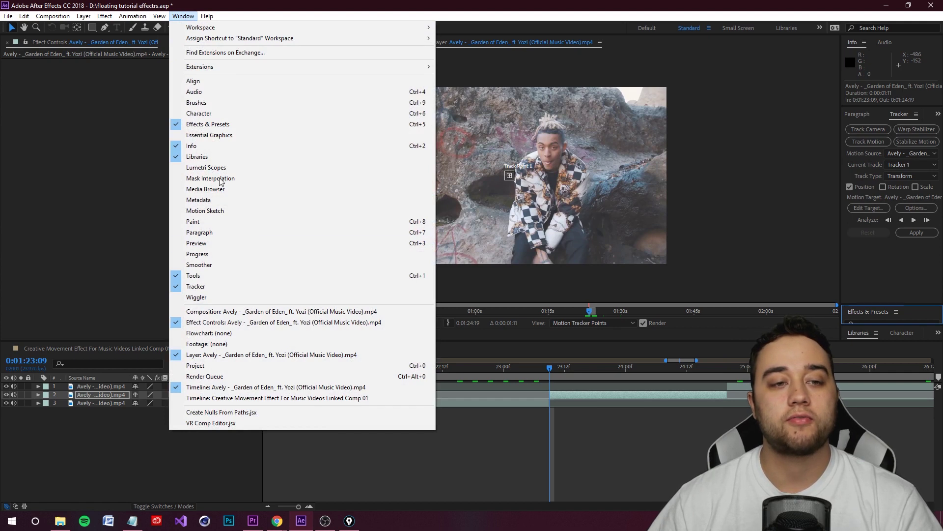
pyautogui.click(902, 244)
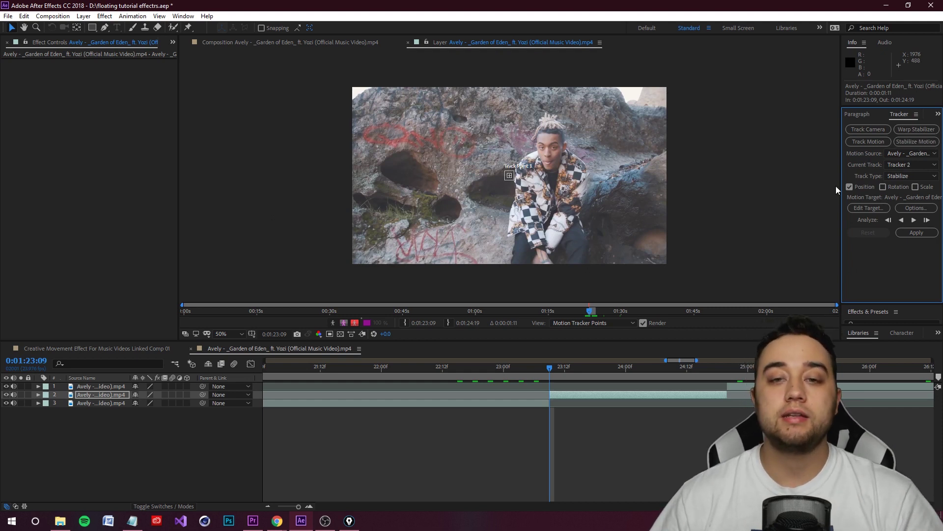
# Step: Place Track Point 1 on the performer's nose bridge with a smaller feature box
pyautogui.scroll(4, 540, 163)
pyautogui.moveTo(463, 244); pyautogui.dragTo(618, 121)
pyautogui.scroll(3, 619, 121)
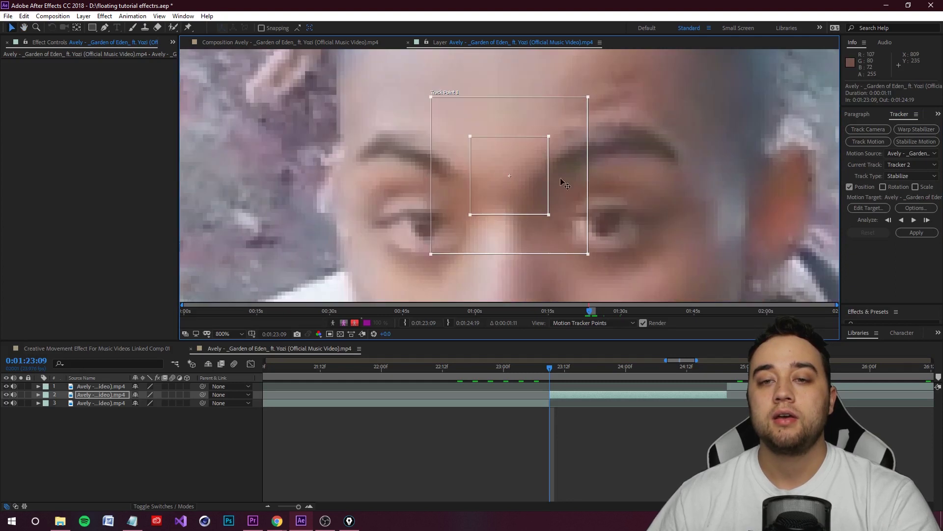
pyautogui.scroll(-1, 561, 181)
pyautogui.moveTo(522, 189)
pyautogui.mouseDown()
pyautogui.moveTo(516, 236)
pyautogui.moveTo(512, 204)
pyautogui.mouseUp()
pyautogui.scroll(-1, 522, 226)
pyautogui.scroll(1, 512, 205)
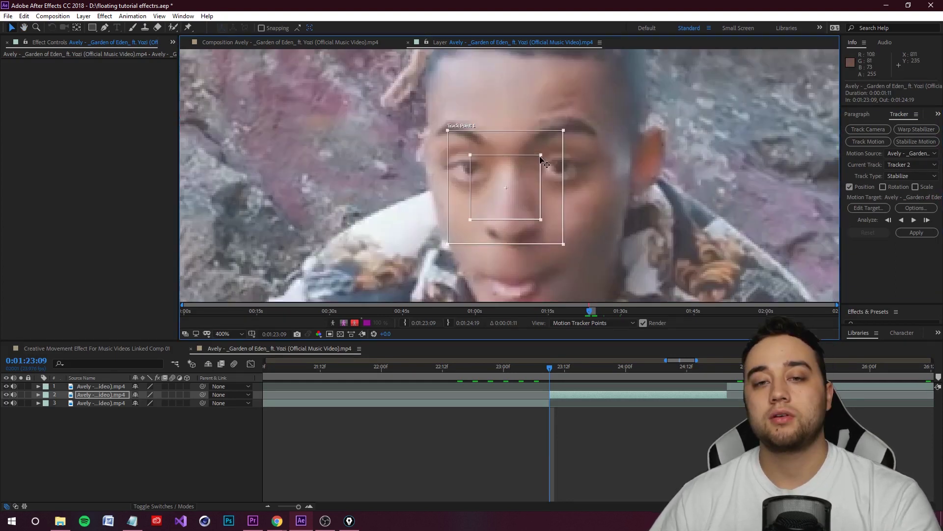
pyautogui.moveTo(541, 156)
pyautogui.mouseDown()
pyautogui.moveTo(545, 147)
pyautogui.moveTo(535, 161)
pyautogui.mouseUp()
pyautogui.scroll(-3, 530, 228)
pyautogui.scroll(2, 529, 226)
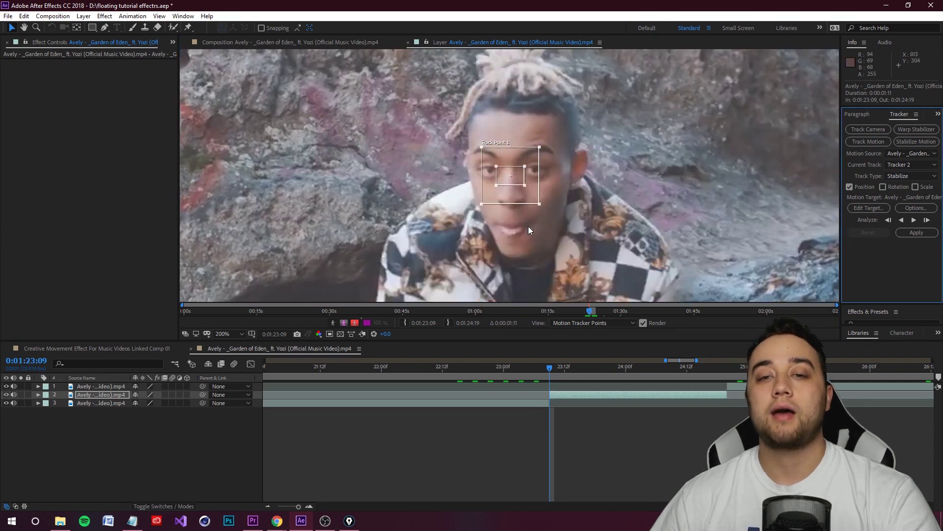
pyautogui.scroll(1, 528, 226)
pyautogui.scroll(-3, 527, 218)
pyautogui.scroll(2, 527, 218)
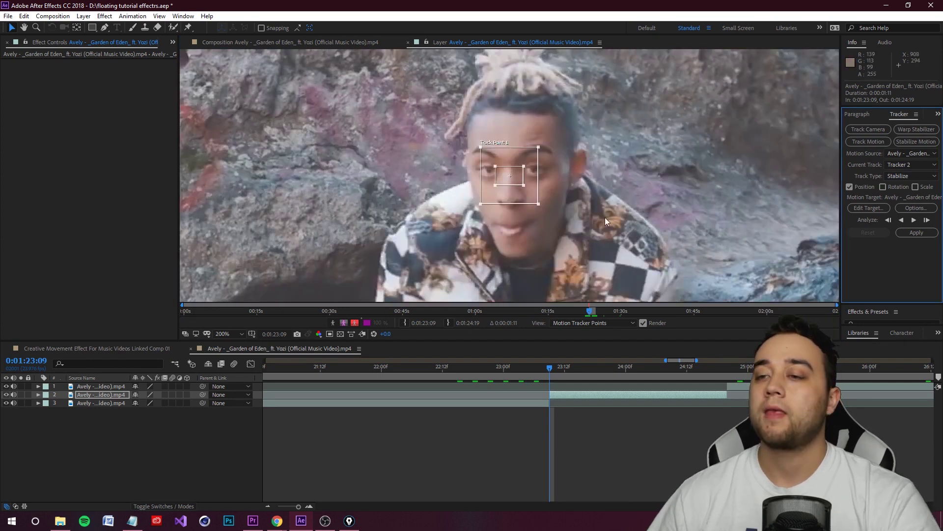
pyautogui.scroll(-1, 605, 221)
# Step: Analyze the track forward and correct the drifting point at 0:01:24:00
pyautogui.click(915, 221)
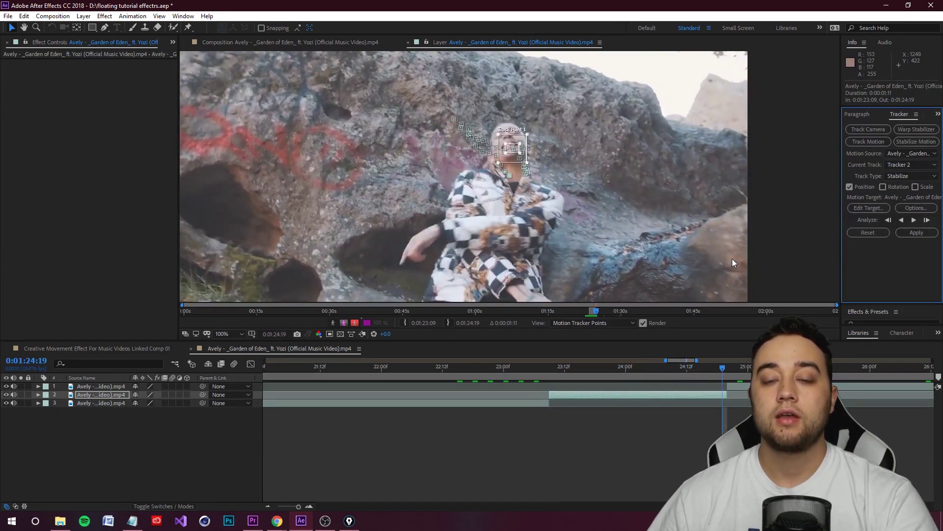
pyautogui.moveTo(722, 369); pyautogui.dragTo(550, 388)
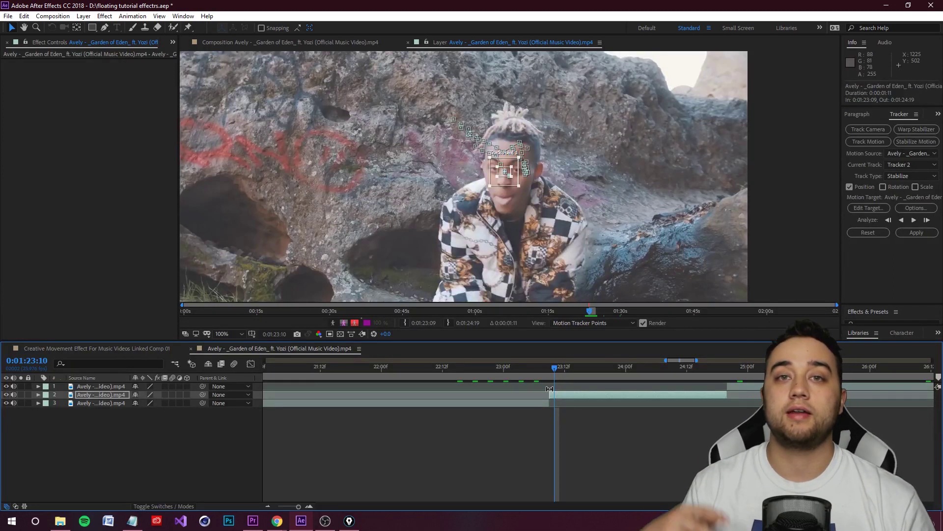
pyautogui.moveTo(555, 368); pyautogui.dragTo(626, 371)
pyautogui.scroll(3, 521, 133)
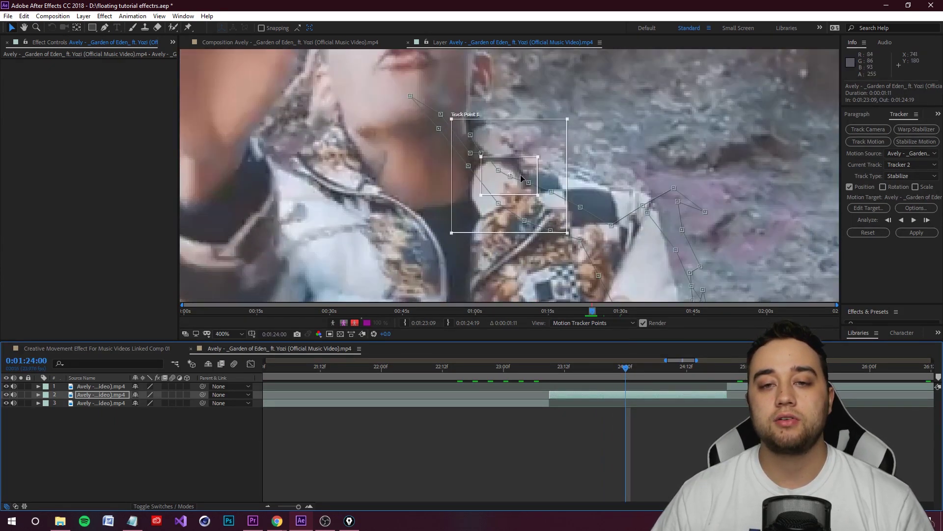
pyautogui.moveTo(530, 170); pyautogui.dragTo(528, 148)
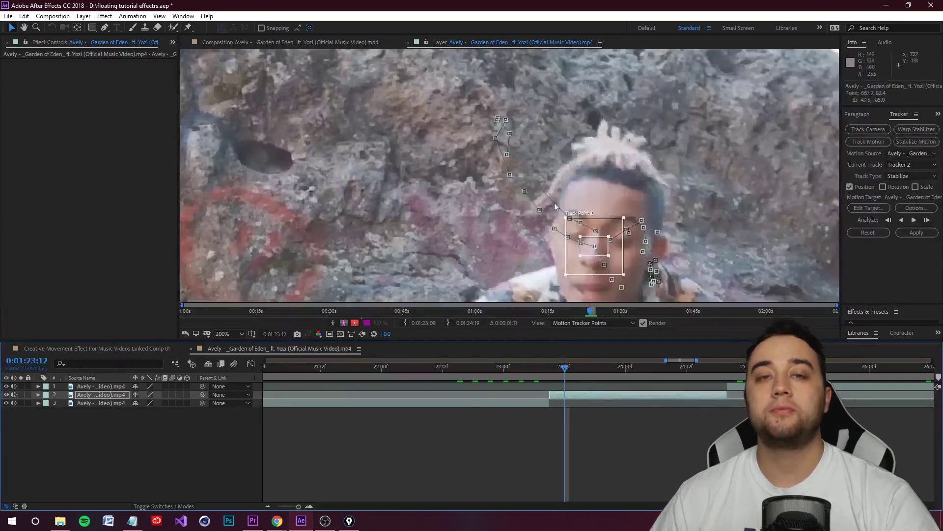
pyautogui.scroll(-2, 554, 203)
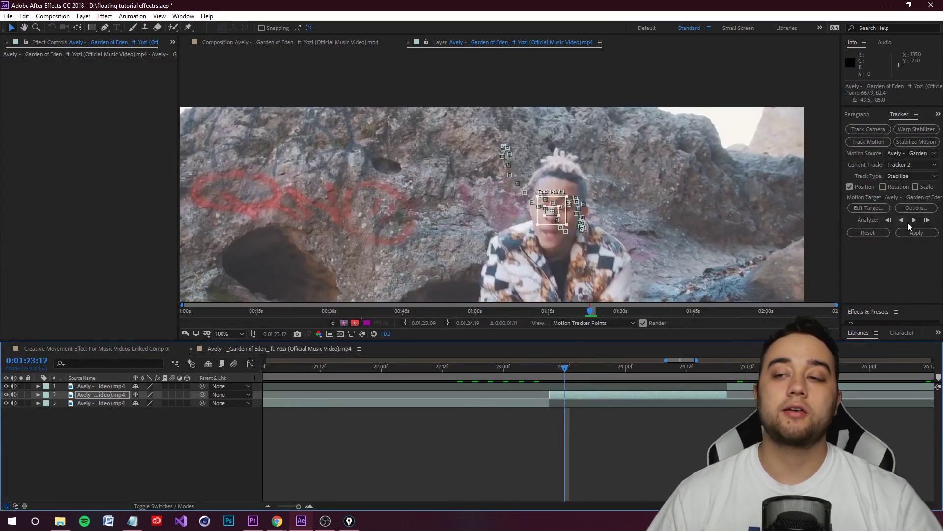
# Step: Apply the face track to the short shot in X and Y and preview the stabilized result
pyautogui.click(916, 234)
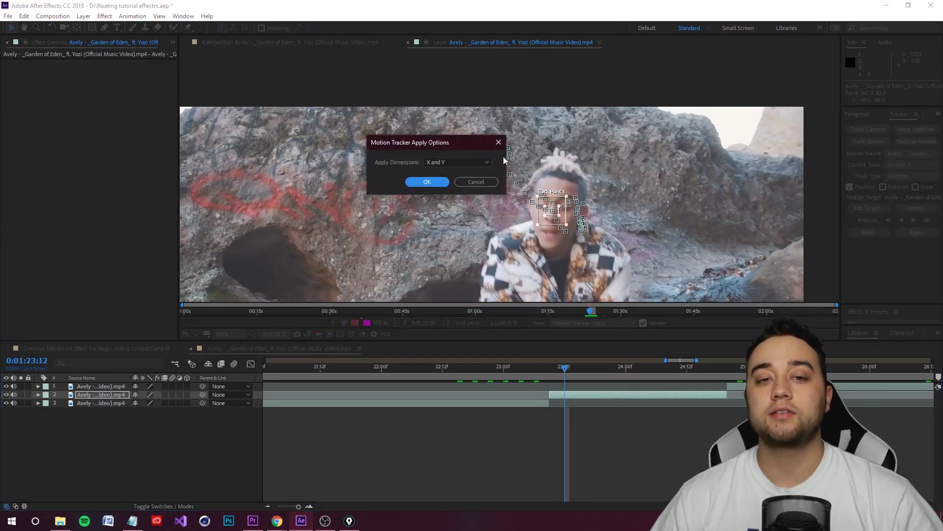
pyautogui.click(429, 183)
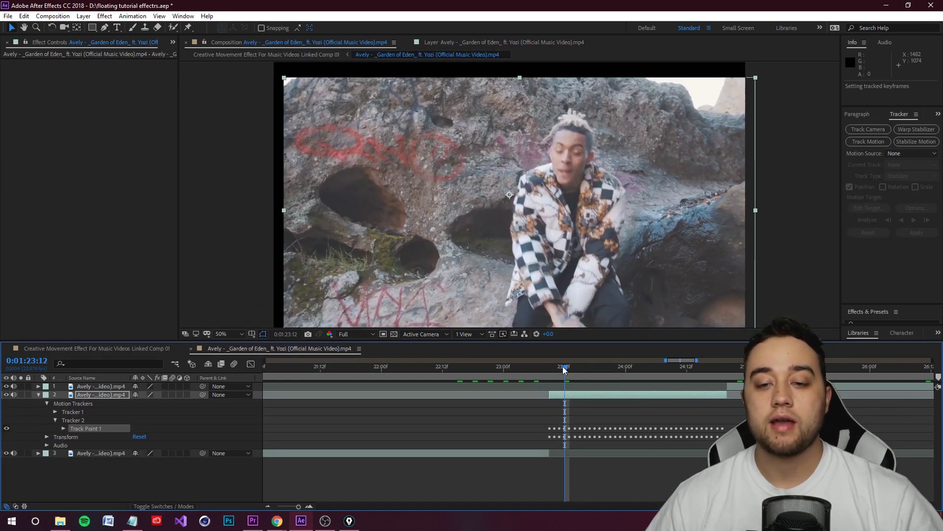
pyautogui.moveTo(564, 370); pyautogui.dragTo(556, 375)
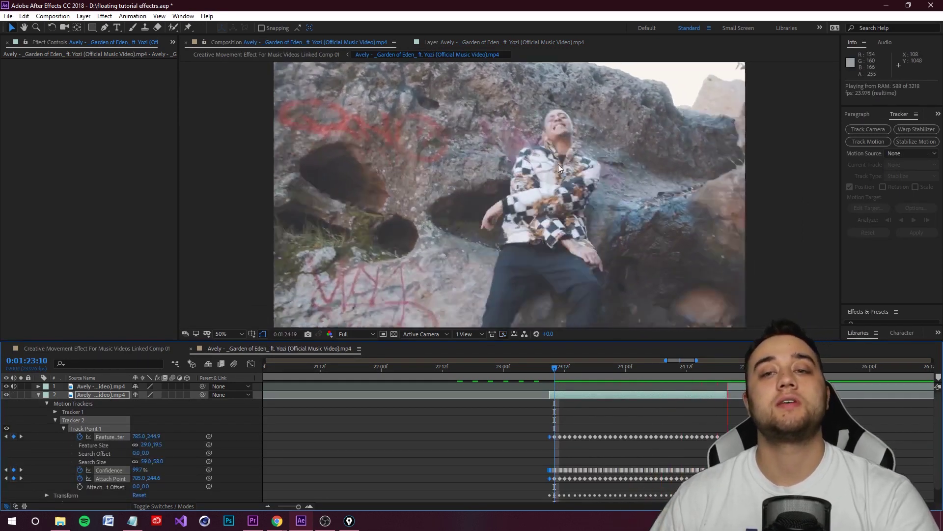
pyautogui.press('space')
pyautogui.moveTo(698, 375); pyautogui.dragTo(545, 380)
pyautogui.press('space')
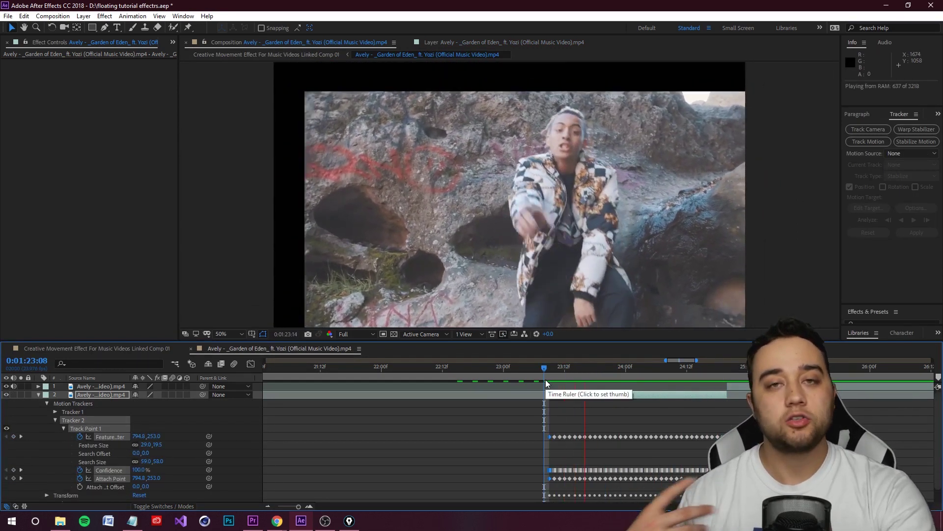
pyautogui.moveTo(639, 375); pyautogui.dragTo(576, 394)
pyautogui.press('space')
pyautogui.press('space')
pyautogui.moveTo(666, 386); pyautogui.dragTo(606, 388)
pyautogui.press('space')
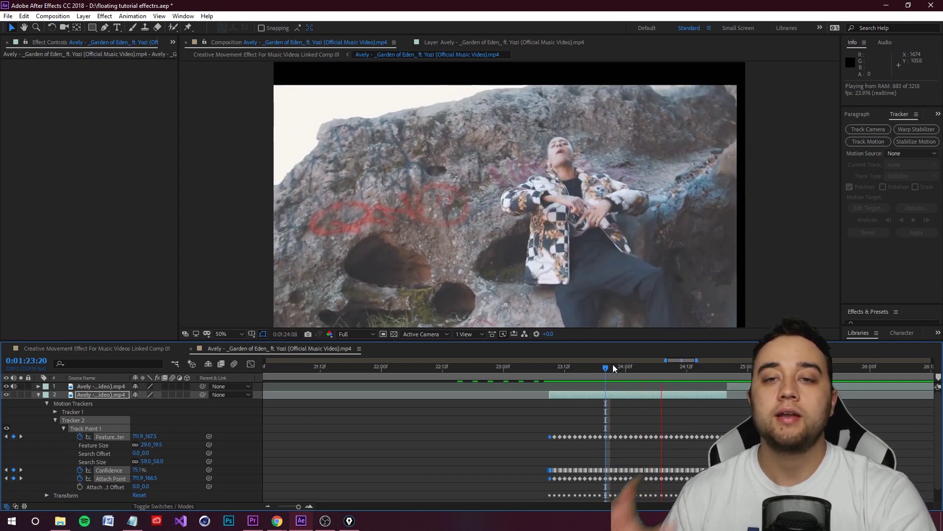
pyautogui.press('space')
pyautogui.moveTo(726, 368); pyautogui.dragTo(551, 386)
pyautogui.press('space')
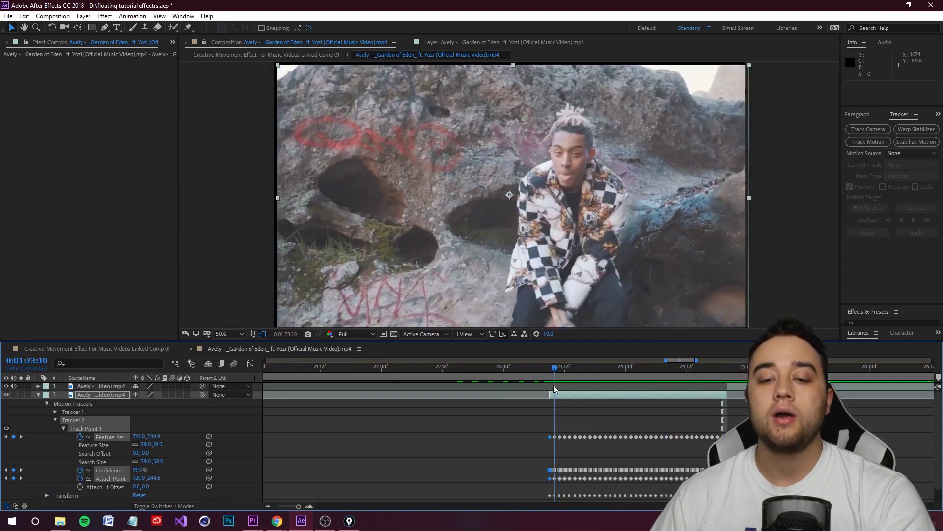
pyautogui.press('space')
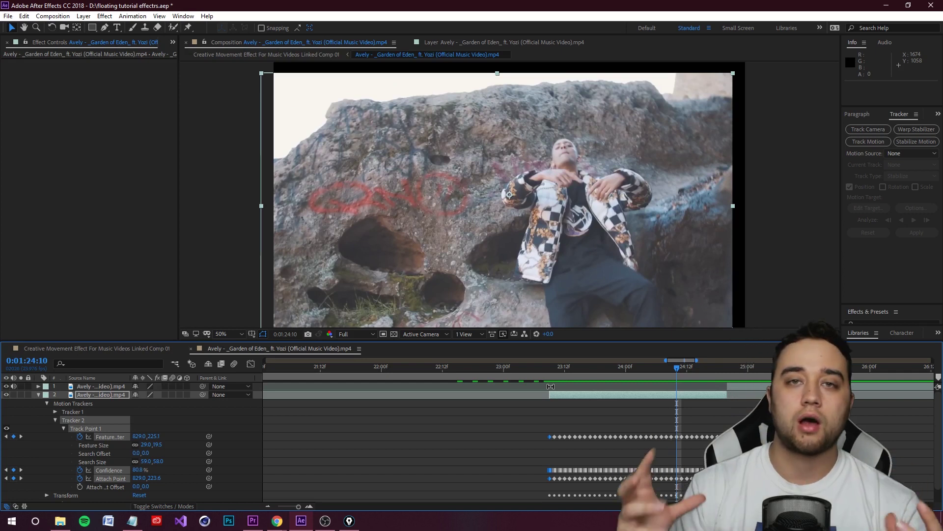
# Step: Scale the stabilized layer up to about 209%, 231% so no frame edges show
pyautogui.moveTo(677, 368); pyautogui.dragTo(576, 387)
pyautogui.press('pagedown')
pyautogui.press('pagedown')
pyautogui.press('pagedown')
pyautogui.press('pagedown')
pyautogui.press('pagedown')
pyautogui.press('pagedown')
pyautogui.press('pagedown')
pyautogui.press('pagedown')
pyautogui.press('pagedown')
pyautogui.press('pagedown')
pyautogui.press('pagedown')
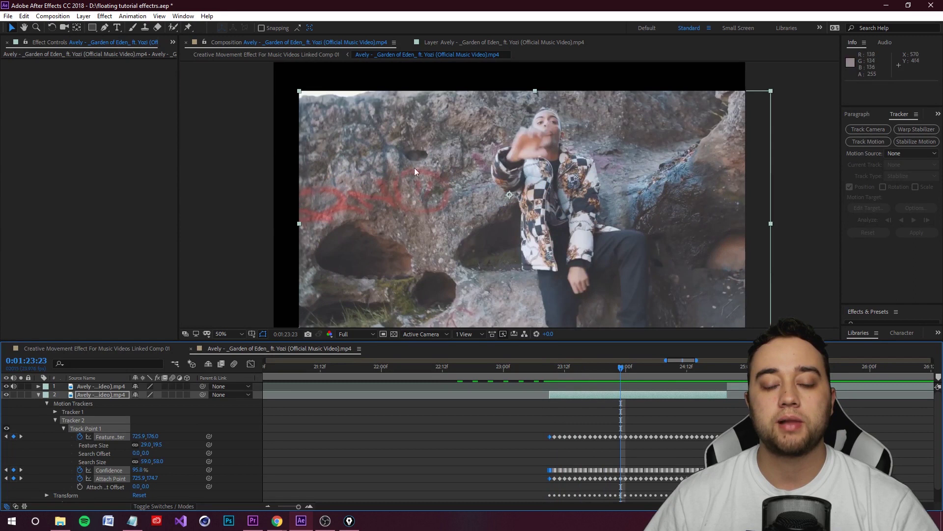
pyautogui.press(',')
pyautogui.moveTo(404, 143); pyautogui.dragTo(368, 127)
pyautogui.moveTo(622, 366); pyautogui.dragTo(595, 366)
pyautogui.moveTo(698, 132); pyautogui.dragTo(704, 126)
pyautogui.moveTo(595, 366); pyautogui.dragTo(715, 376)
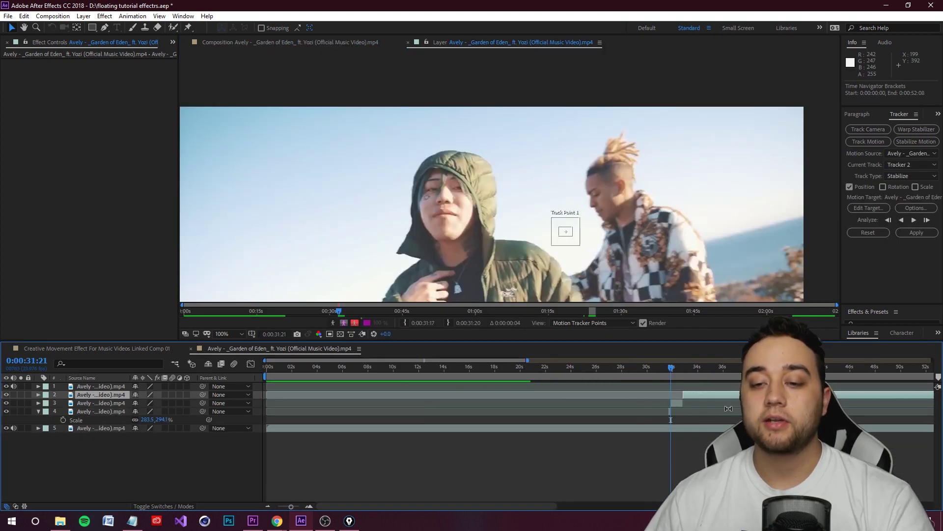
# Step: Delete the old motion trackers from layer 3
pyautogui.click(686, 404)
pyautogui.click(38, 403)
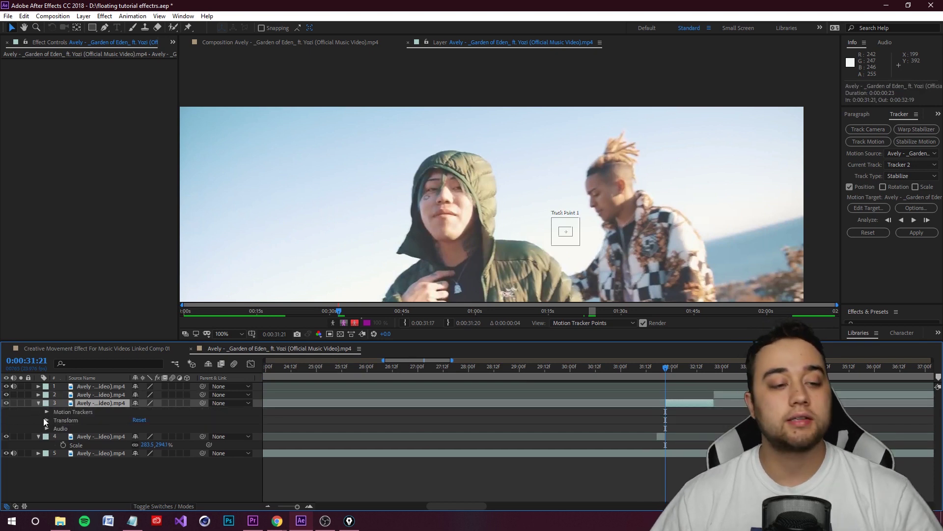
pyautogui.click(47, 413)
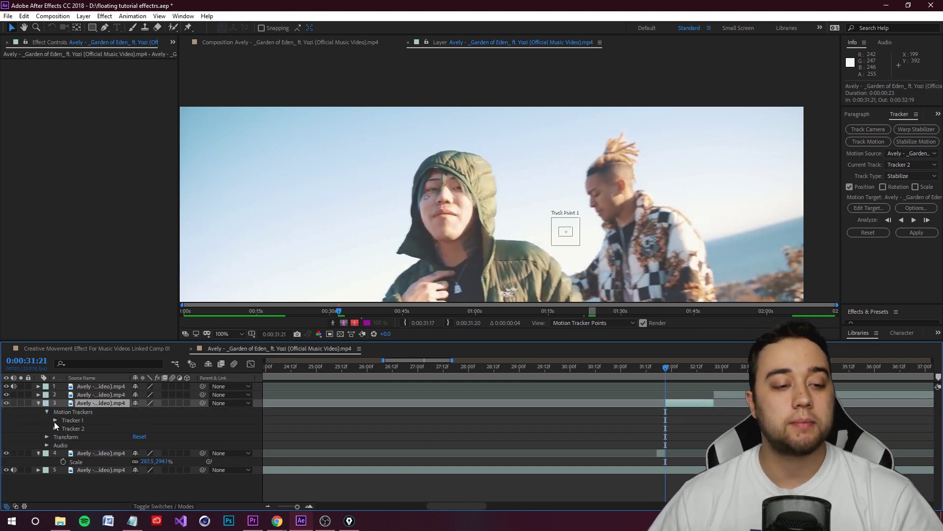
pyautogui.click(54, 421)
pyautogui.click(86, 434)
pyautogui.press('Delete')
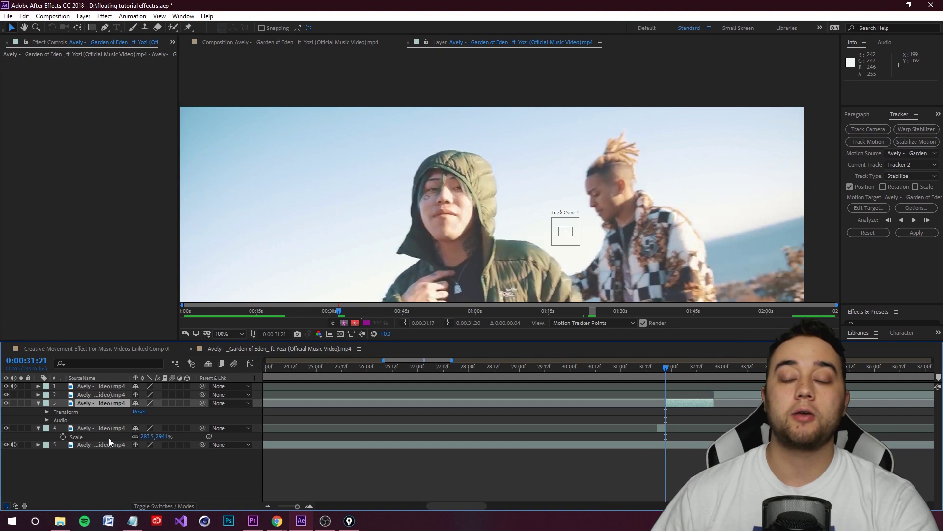
pyautogui.click(668, 366)
# Step: Start a Stabilize Motion track on layer 3 and place Track Point 1 on the singer's face at 200%
pyautogui.rightClick(681, 403)
pyautogui.moveTo(737, 299)
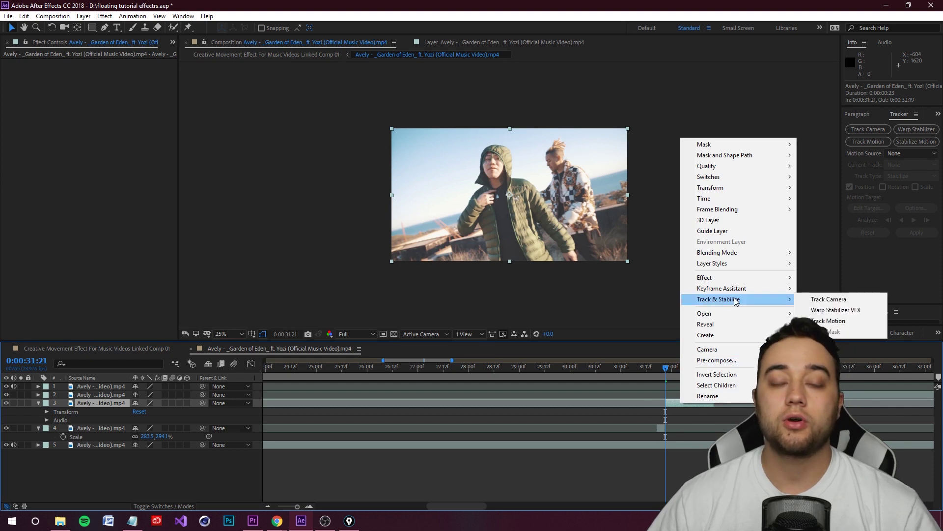
pyautogui.click(840, 320)
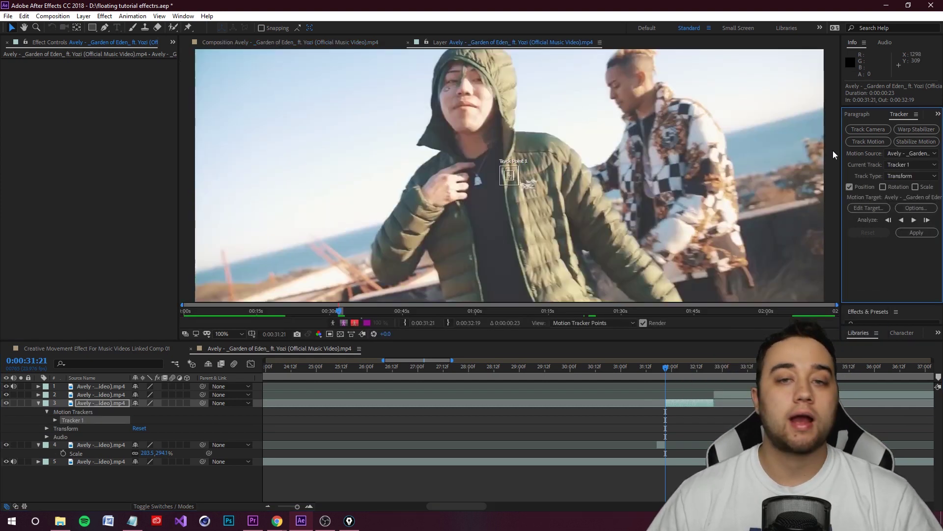
pyautogui.moveTo(497, 143); pyautogui.dragTo(521, 174)
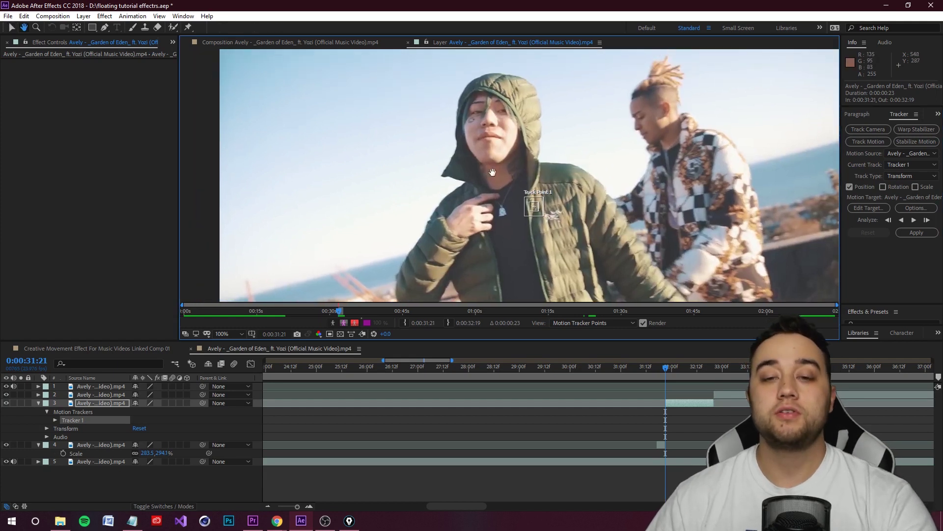
pyautogui.click(904, 142)
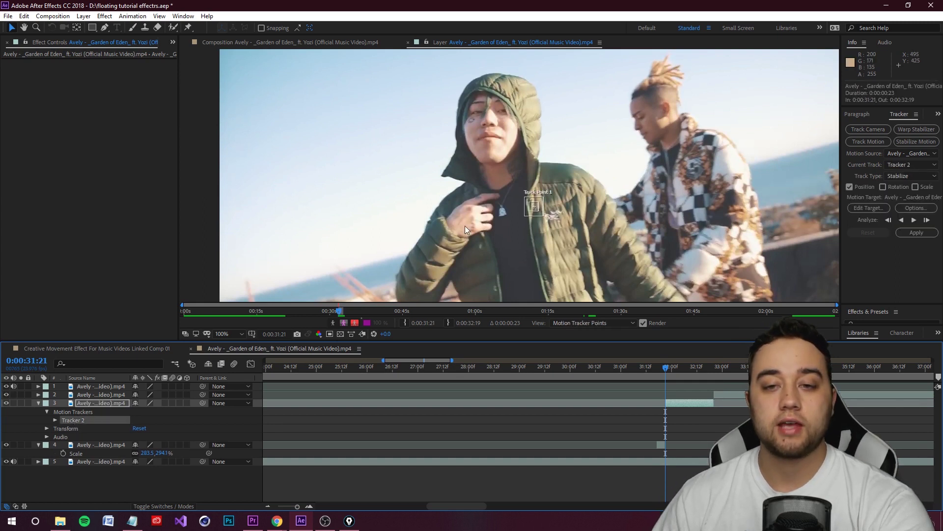
pyautogui.press('.')
pyautogui.moveTo(561, 241); pyautogui.dragTo(441, 132)
# Step: Analyze the face track forward, fix its drift, and apply it in X and Y
pyautogui.click(914, 221)
pyautogui.press('pagedown')
pyautogui.press('pagedown')
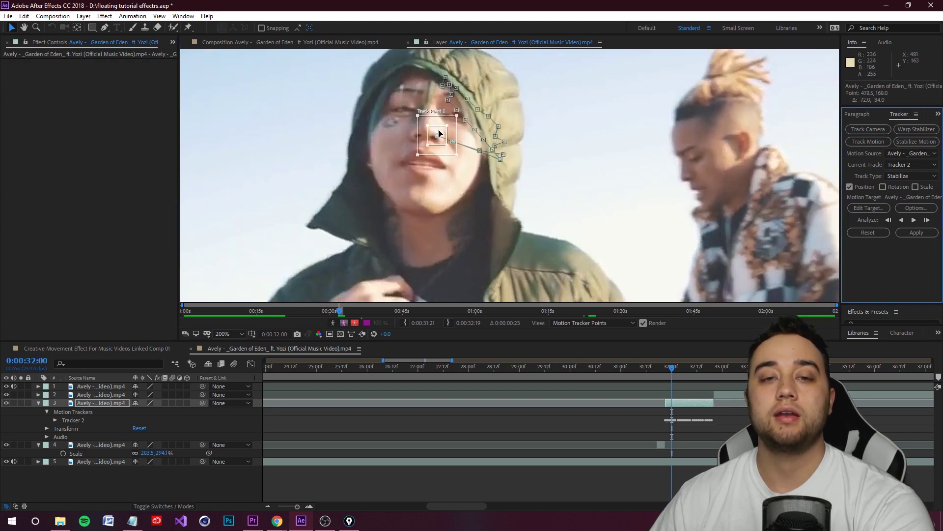
pyautogui.press('pagedown')
pyautogui.moveTo(507, 160); pyautogui.dragTo(416, 138)
pyautogui.moveTo(714, 370); pyautogui.dragTo(680, 369)
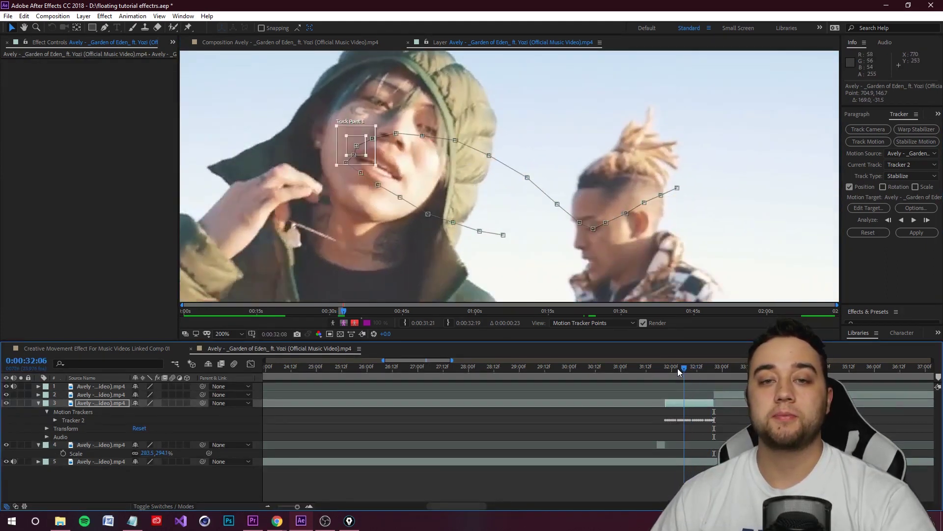
pyautogui.click(917, 232)
pyautogui.click(427, 181)
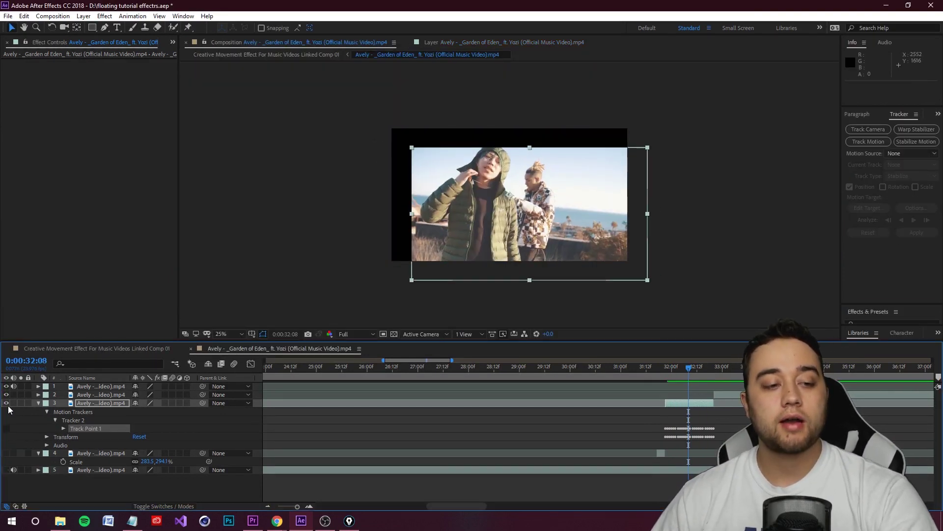
# Step: Scale the stabilised singer layer up to about 200% and preview the section
pyautogui.moveTo(678, 377); pyautogui.dragTo(672, 382)
pyautogui.moveTo(638, 263); pyautogui.dragTo(683, 293)
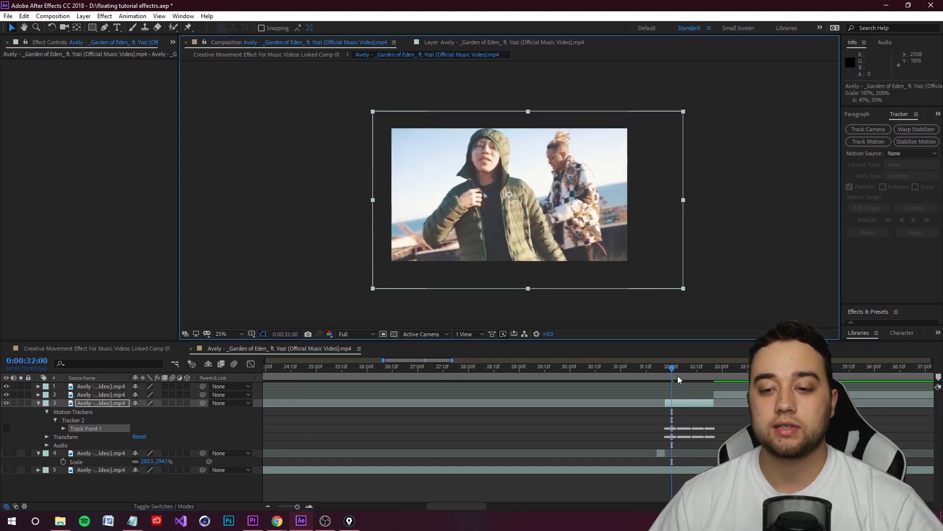
pyautogui.moveTo(676, 377)
pyautogui.mouseDown()
pyautogui.moveTo(666, 380)
pyautogui.moveTo(689, 377)
pyautogui.mouseUp()
pyautogui.moveTo(677, 377)
pyautogui.mouseDown()
pyautogui.moveTo(658, 376)
pyautogui.moveTo(667, 370)
pyautogui.mouseUp()
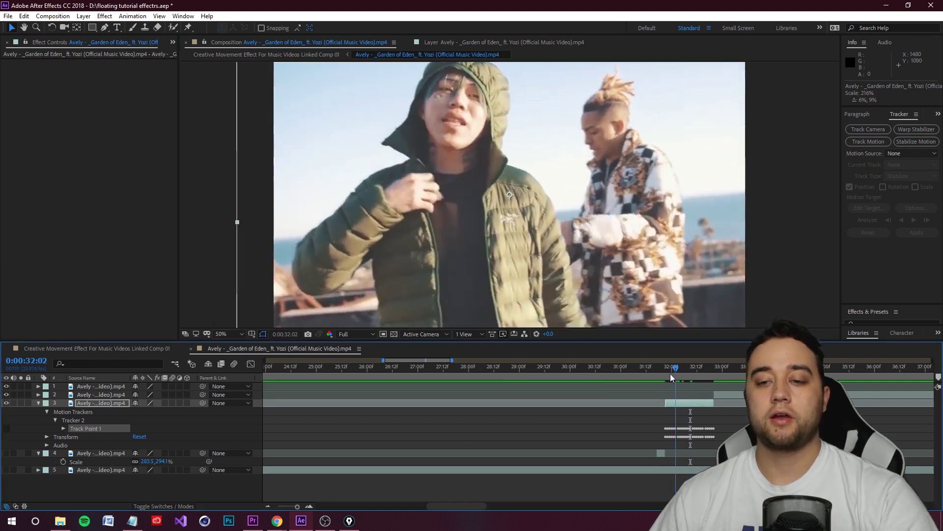
pyautogui.press('space')
pyautogui.press('space')
pyautogui.press('space')
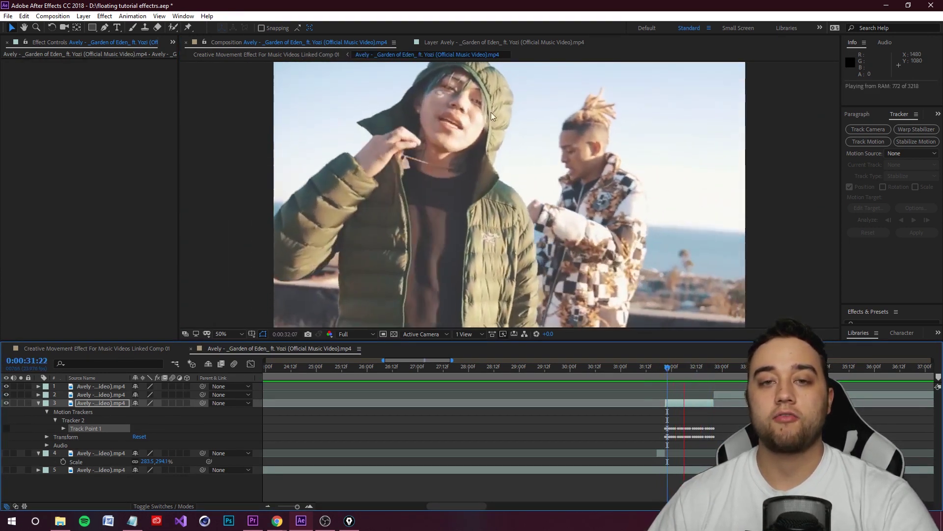
pyautogui.press('space')
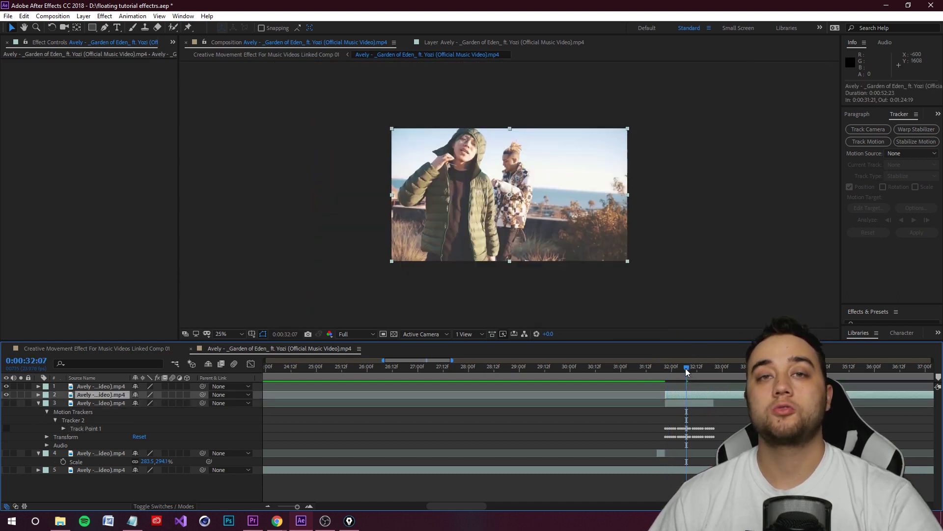
pyautogui.moveTo(686, 371); pyautogui.dragTo(666, 380)
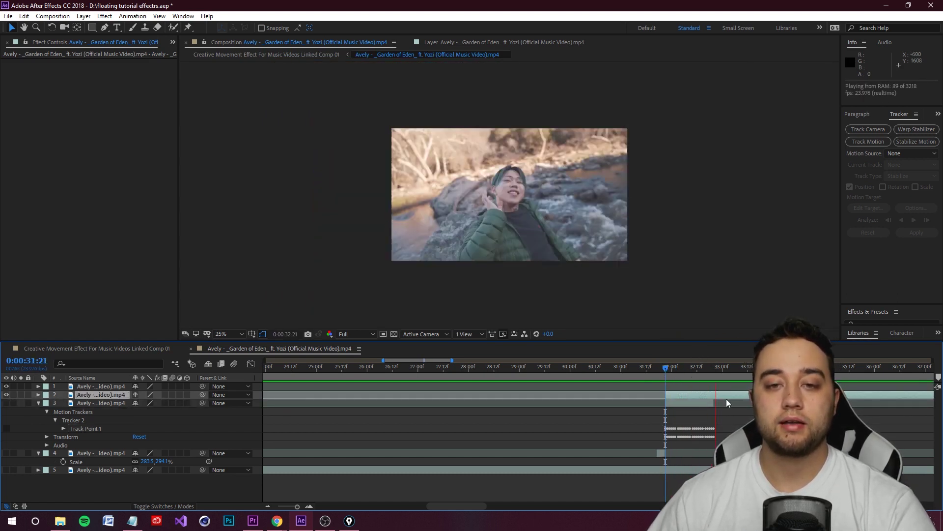
# Step: Hide layer 2, show layer 3, and preview the result
pyautogui.click(666, 392)
pyautogui.press('space')
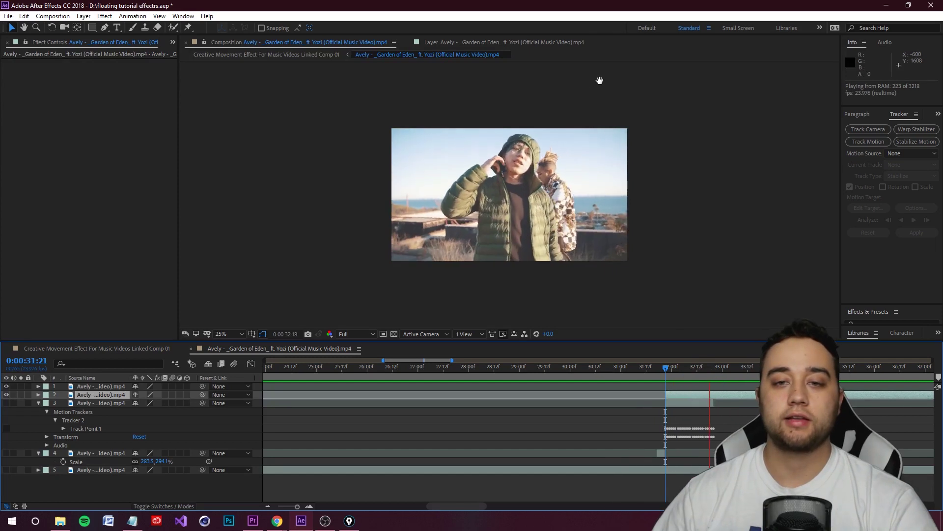
pyautogui.press('space')
pyautogui.moveTo(687, 372); pyautogui.dragTo(676, 383)
pyautogui.press('space')
pyautogui.click(6, 395)
pyautogui.click(6, 403)
pyautogui.press('space')
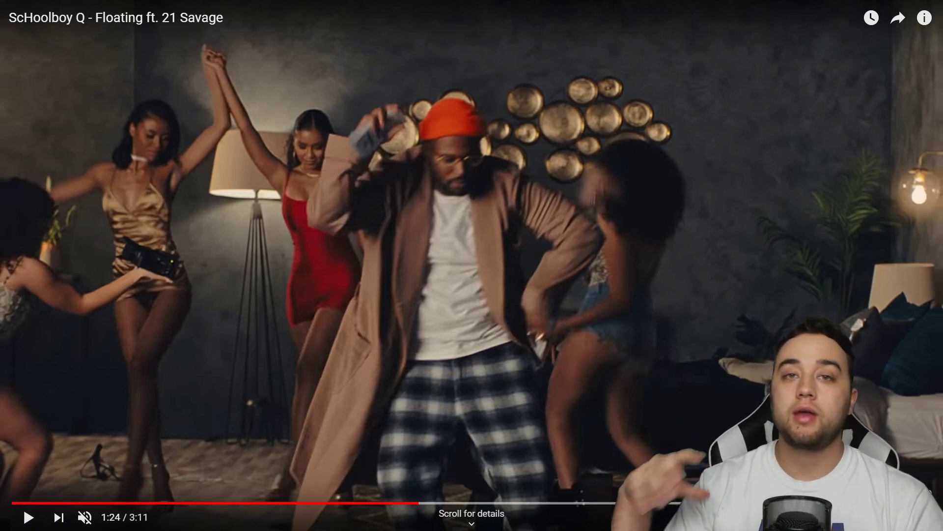
# Step: Play through the opening example shots between 0:09 and 0:22, pausing at 0:22
pyautogui.click(551, 285)
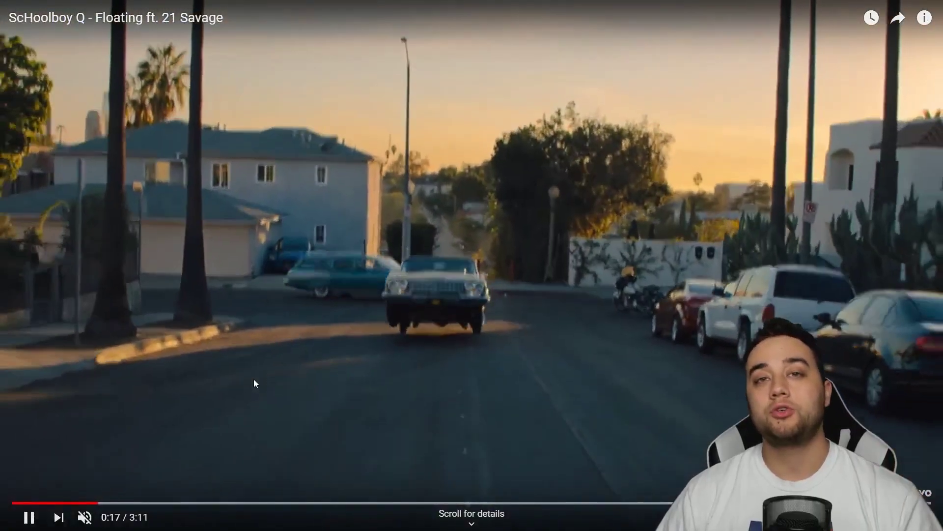
pyautogui.click(254, 379)
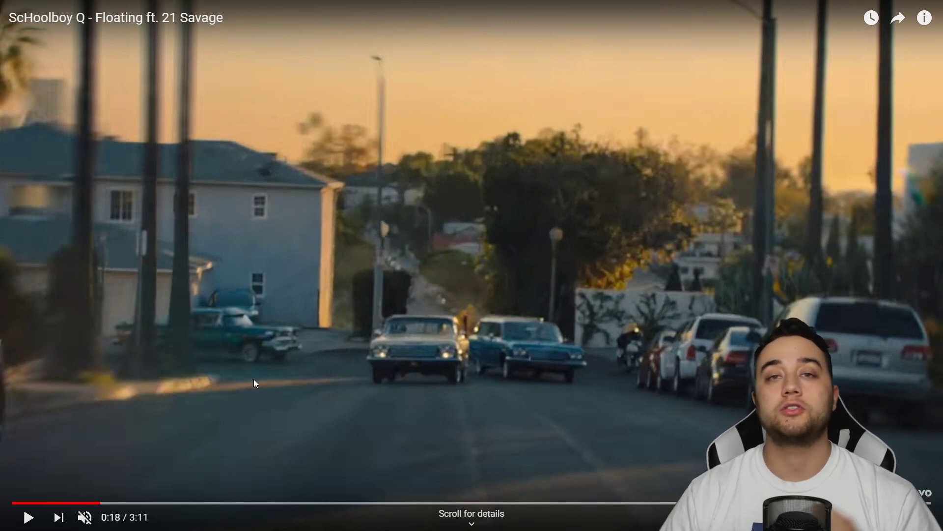
pyautogui.click(87, 502)
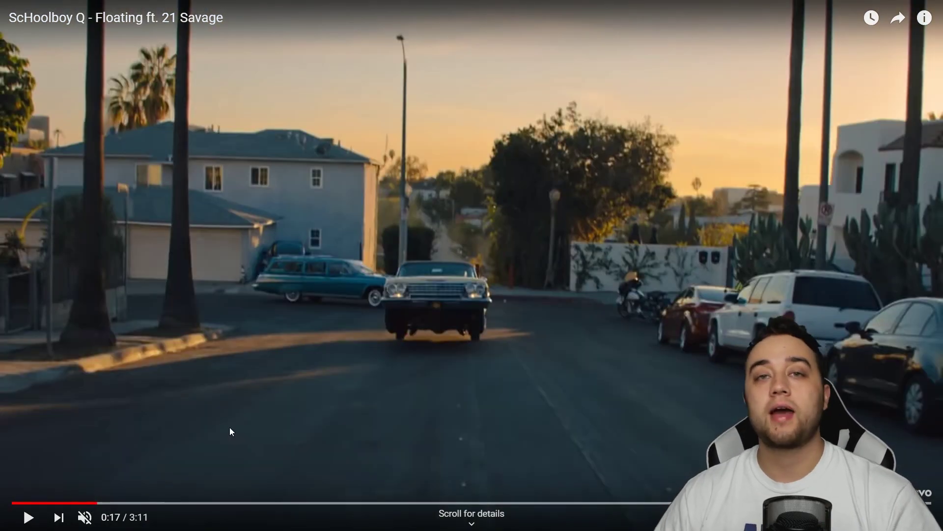
pyautogui.click(229, 427)
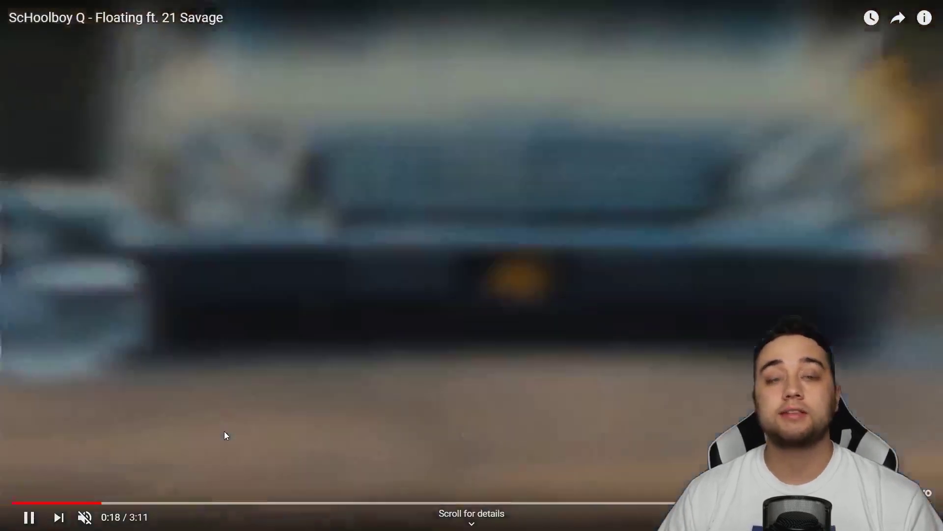
pyautogui.click(225, 432)
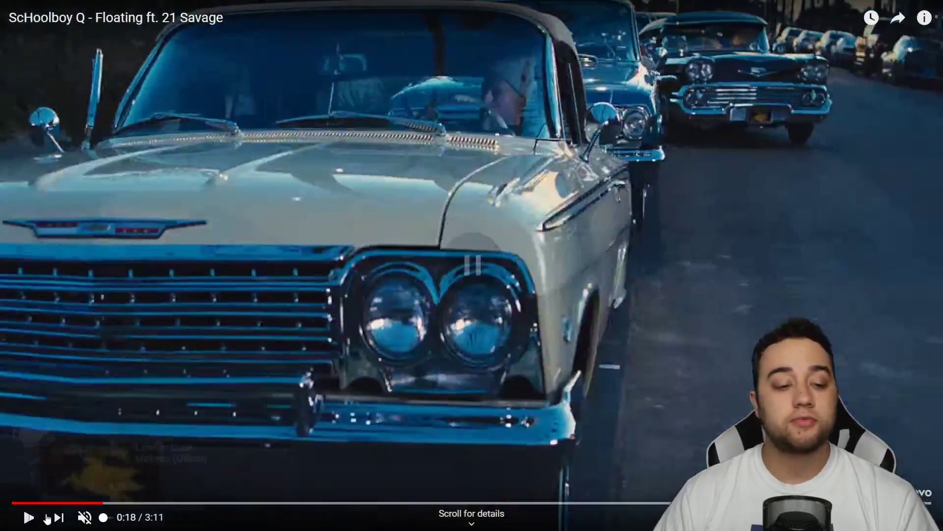
pyautogui.click(80, 503)
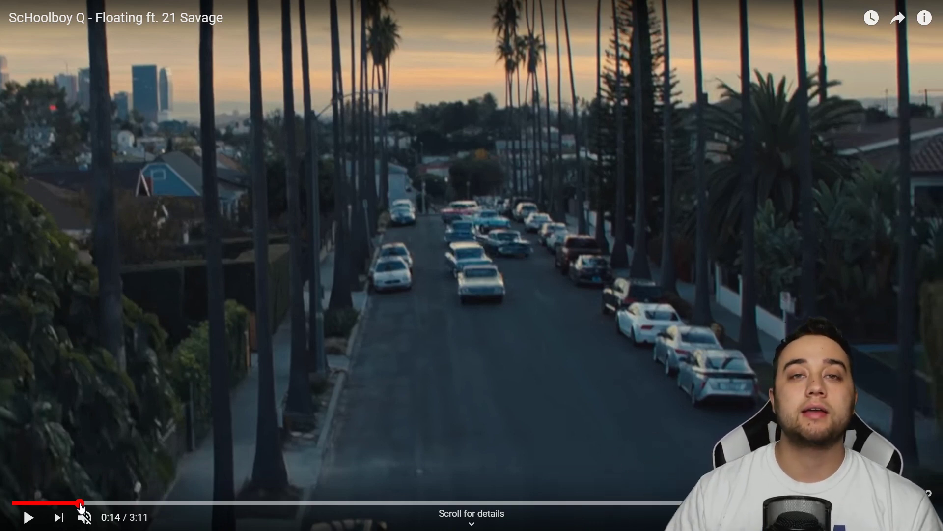
pyautogui.click(58, 504)
pyautogui.click(270, 413)
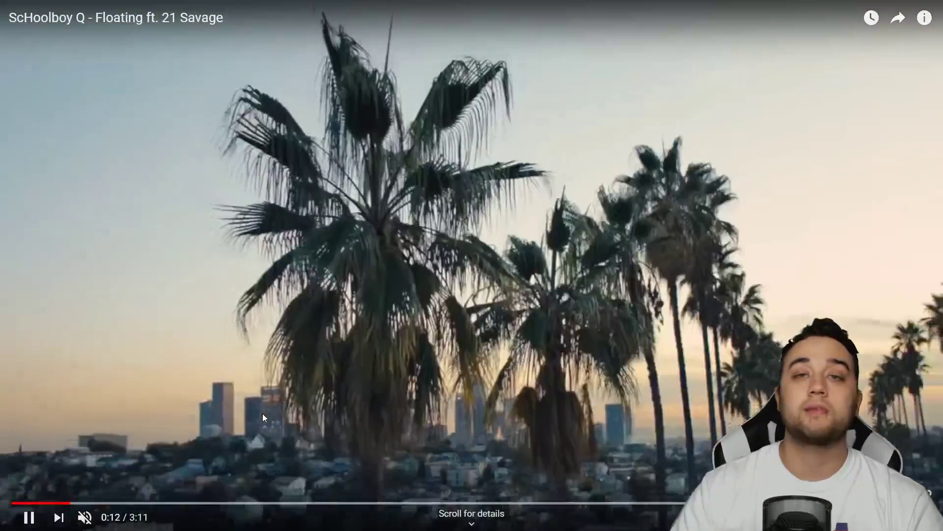
pyautogui.click(105, 503)
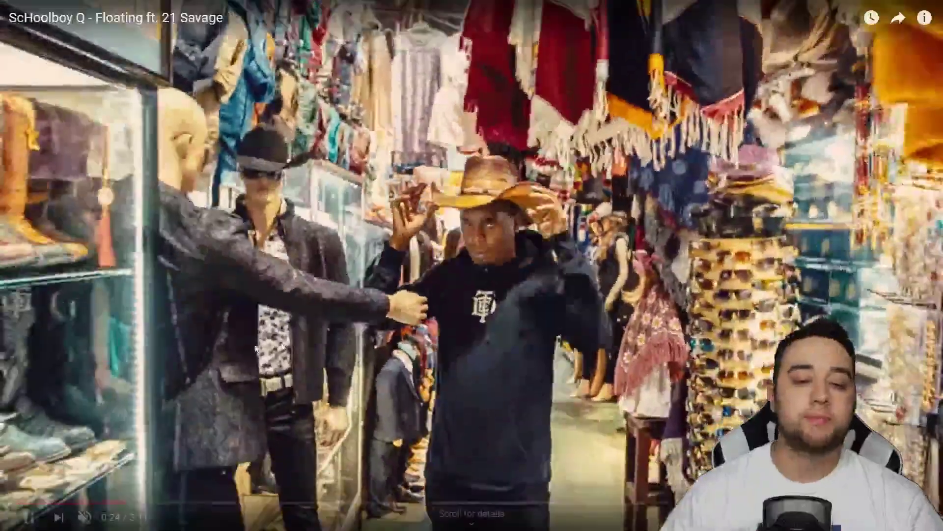
pyautogui.click(105, 503)
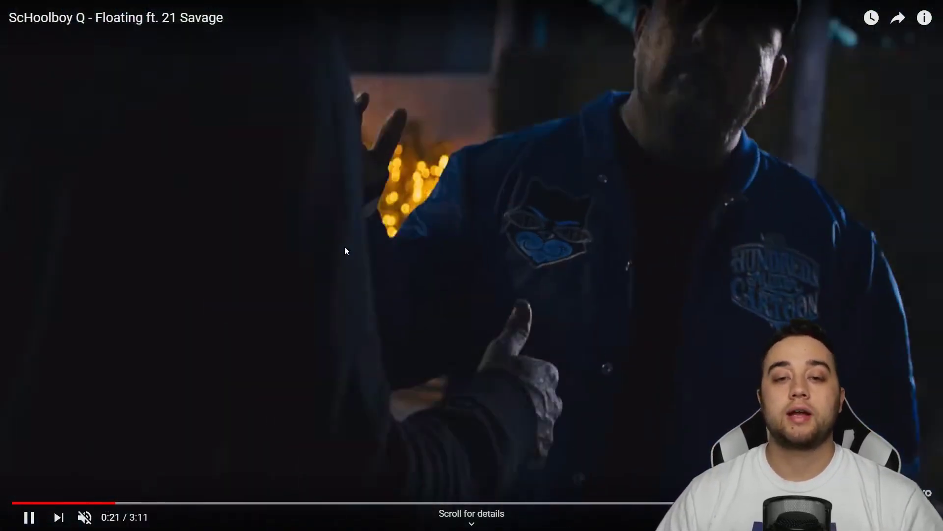
pyautogui.click(350, 281)
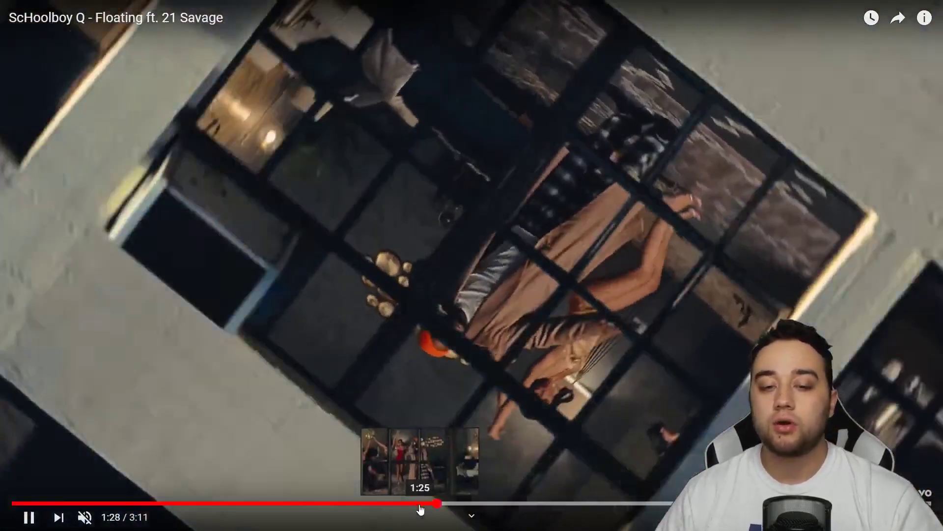
# Step: Rewind from 1:25 back to about 1:10 and pause on the lit window shot at 1:16
pyautogui.click(420, 507)
pyautogui.click(406, 508)
pyautogui.click(388, 506)
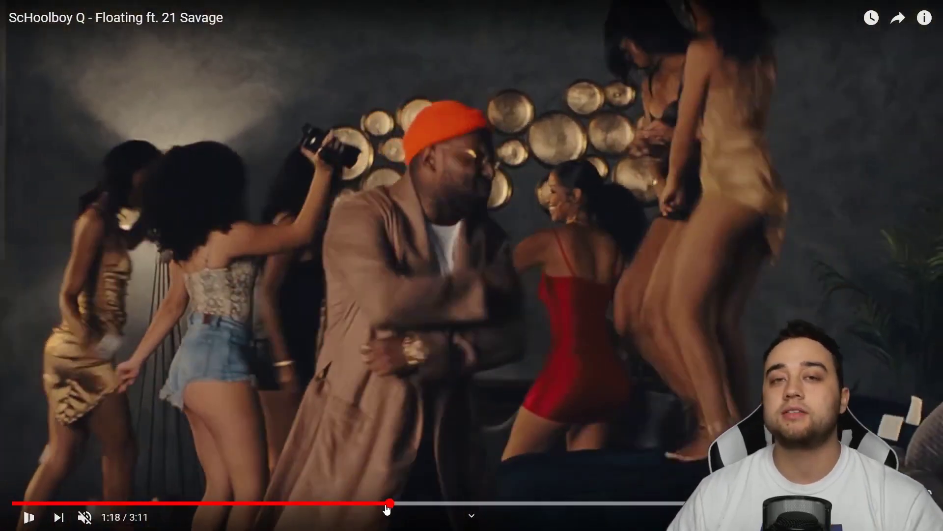
pyautogui.click(373, 506)
pyautogui.click(353, 506)
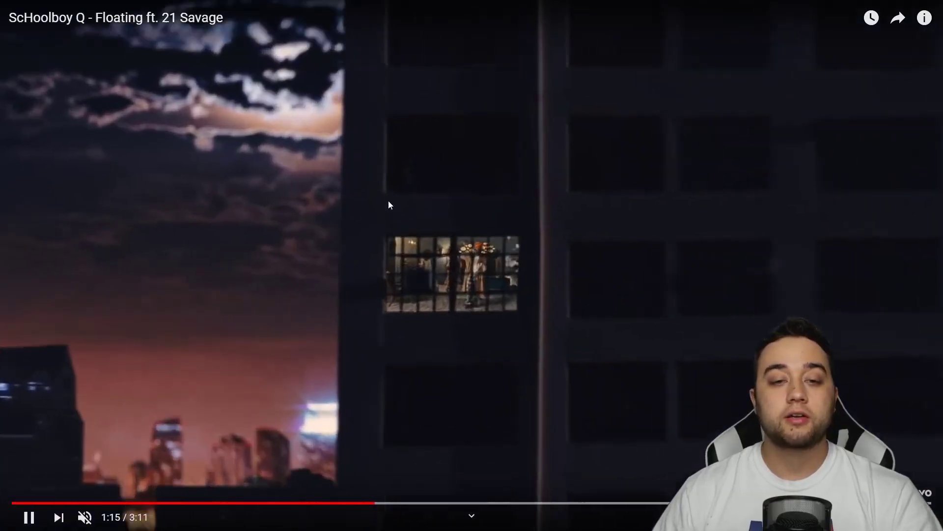
pyautogui.click(219, 288)
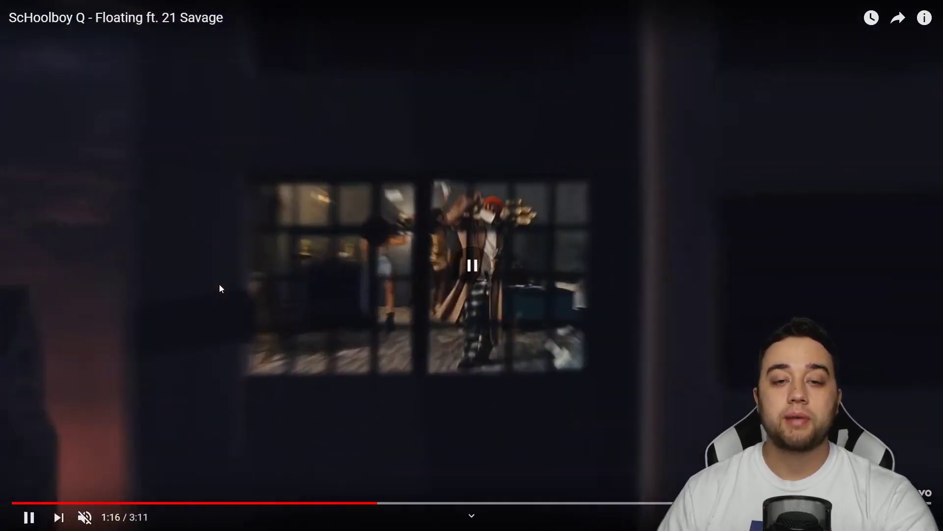